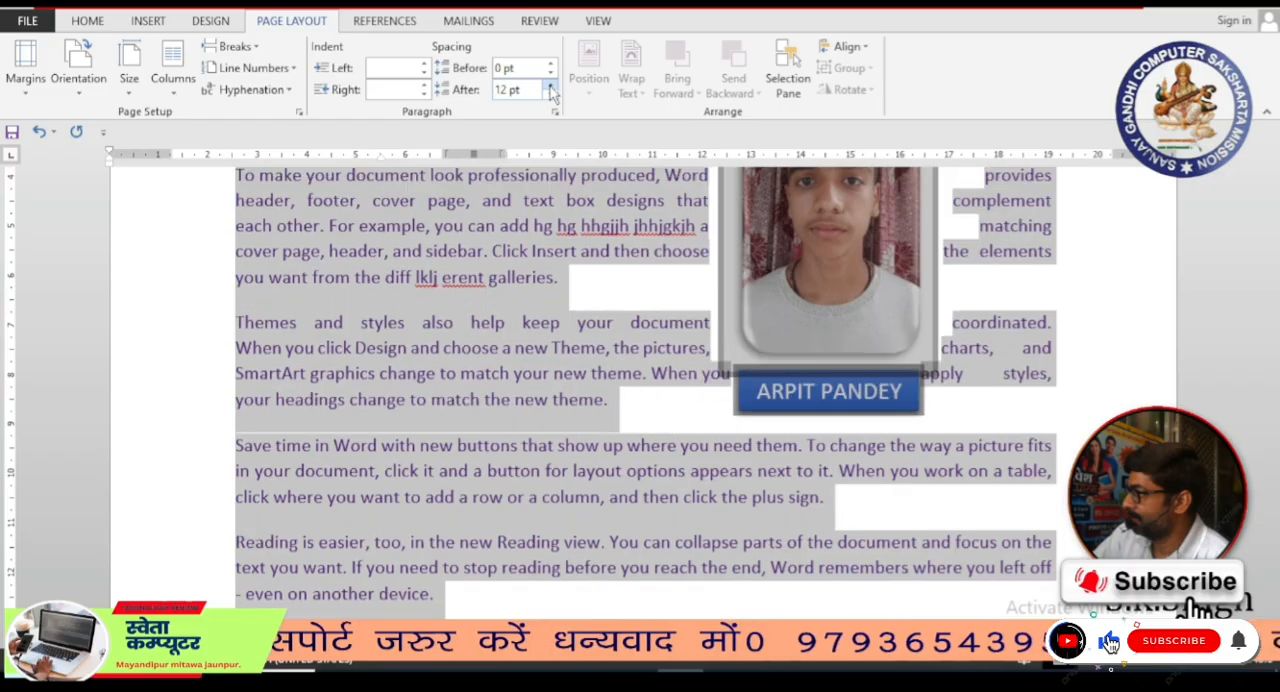
click(550, 85)
click(550, 85)
click(550, 85)
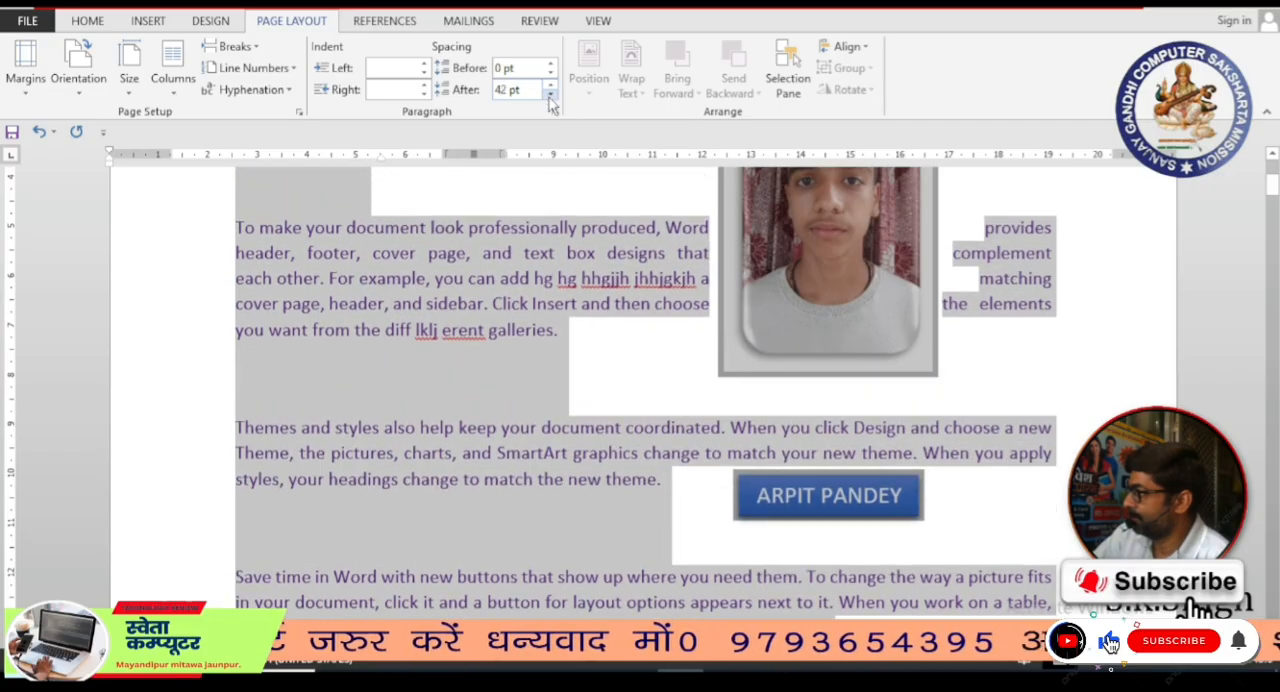
Step: Try 42 pt of spacing after the selected paragraphs, reducing it to 6 pt
click(550, 95)
click(550, 95)
click(550, 95)
click(550, 95)
click(550, 95)
Step: Increase the spacing before the selected paragraphs to 42 pt
click(550, 64)
click(550, 64)
click(550, 64)
click(550, 64)
click(550, 64)
click(550, 64)
click(550, 64)
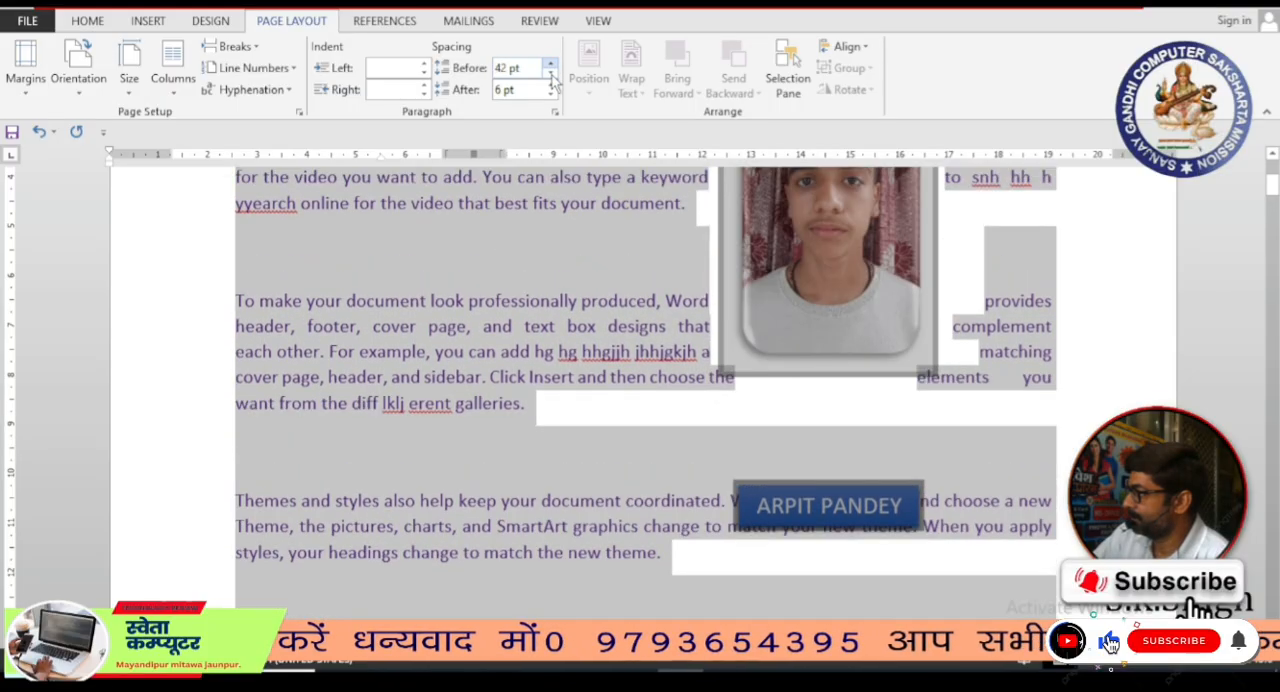
Step: Set the selected paragraphs' spacing to 0 pt before and 0 pt after, and deselect the text
click(550, 73)
click(550, 73)
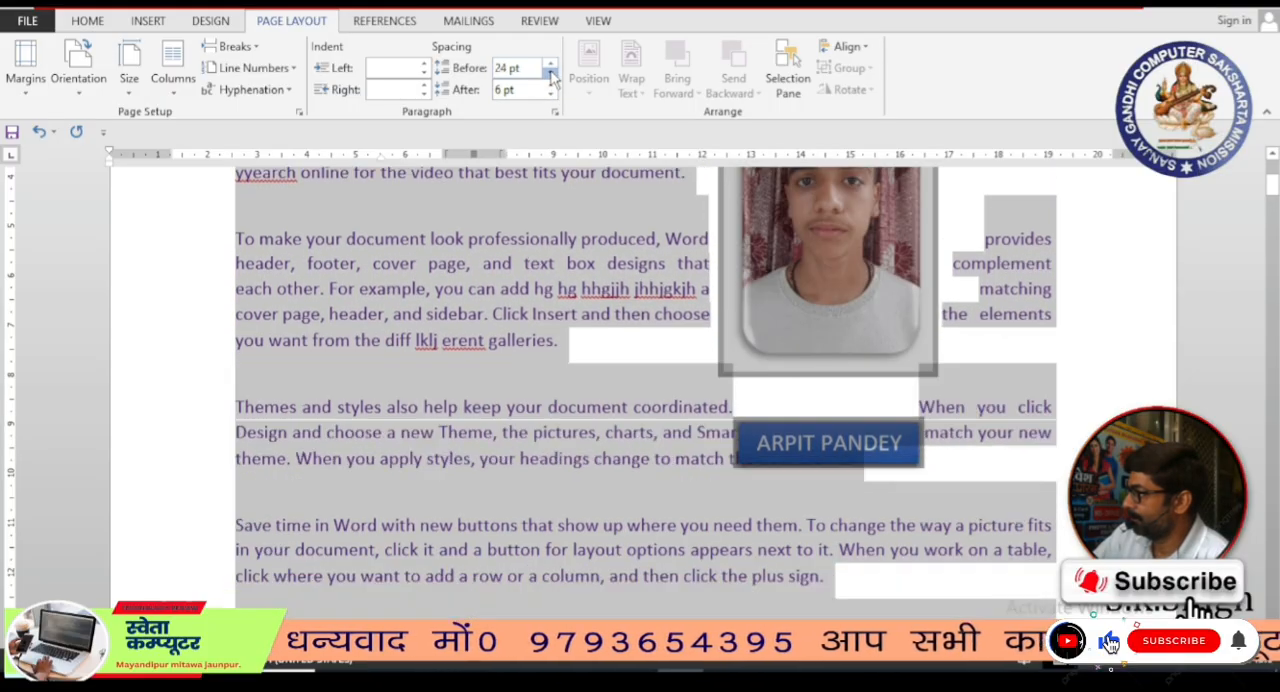
click(550, 73)
click(550, 73)
click(550, 73)
click(550, 73)
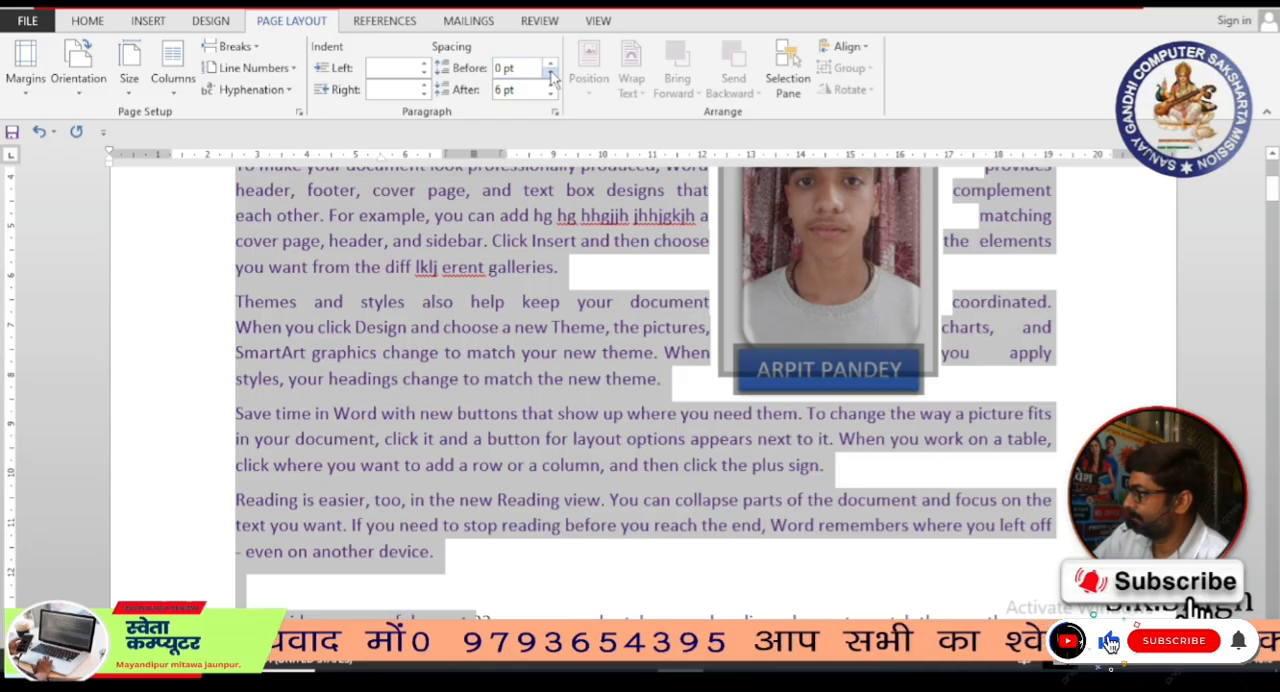
click(550, 95)
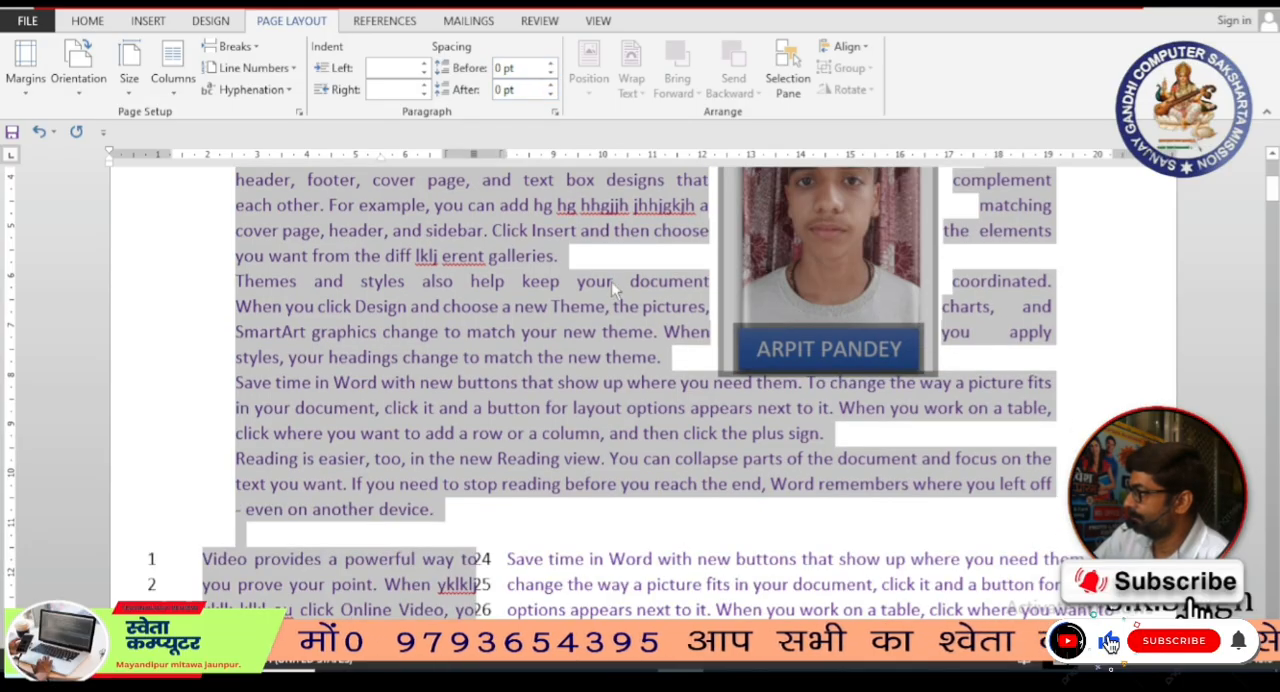
click(604, 332)
scroll(606, 330, up, 3)
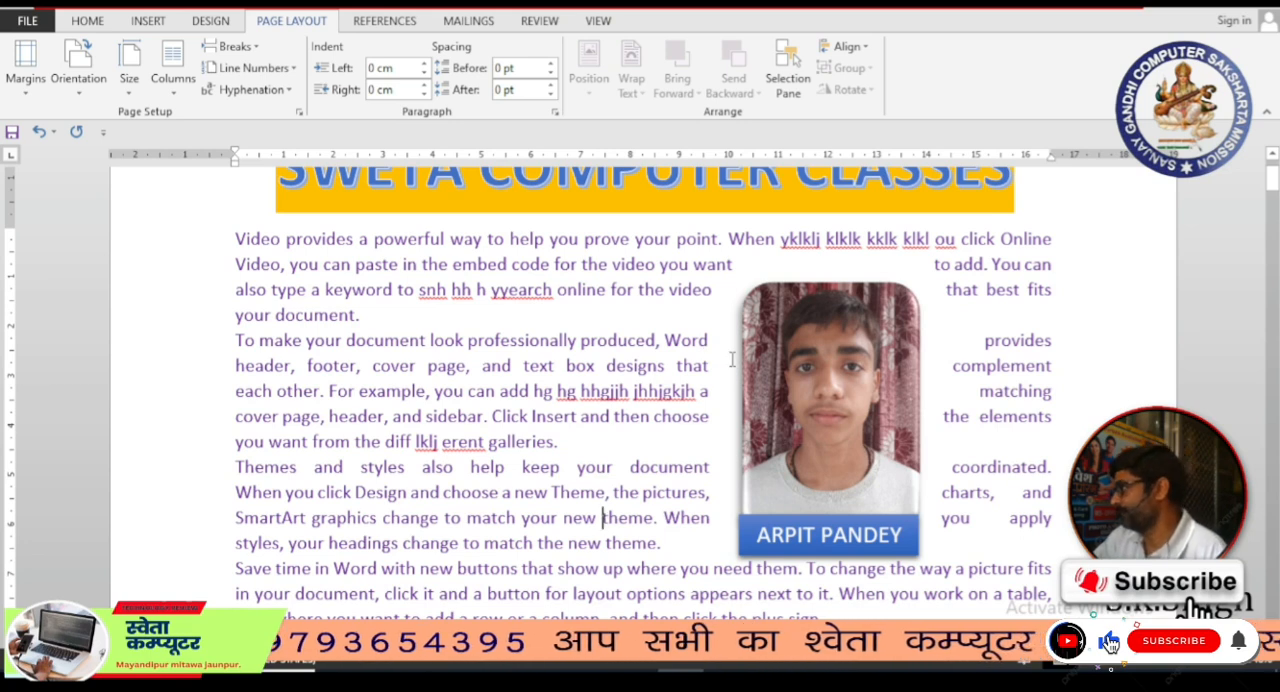
Step: Select the portrait photo and review its Position, Wrap Text and Bring Forward options
click(798, 372)
click(464, 391)
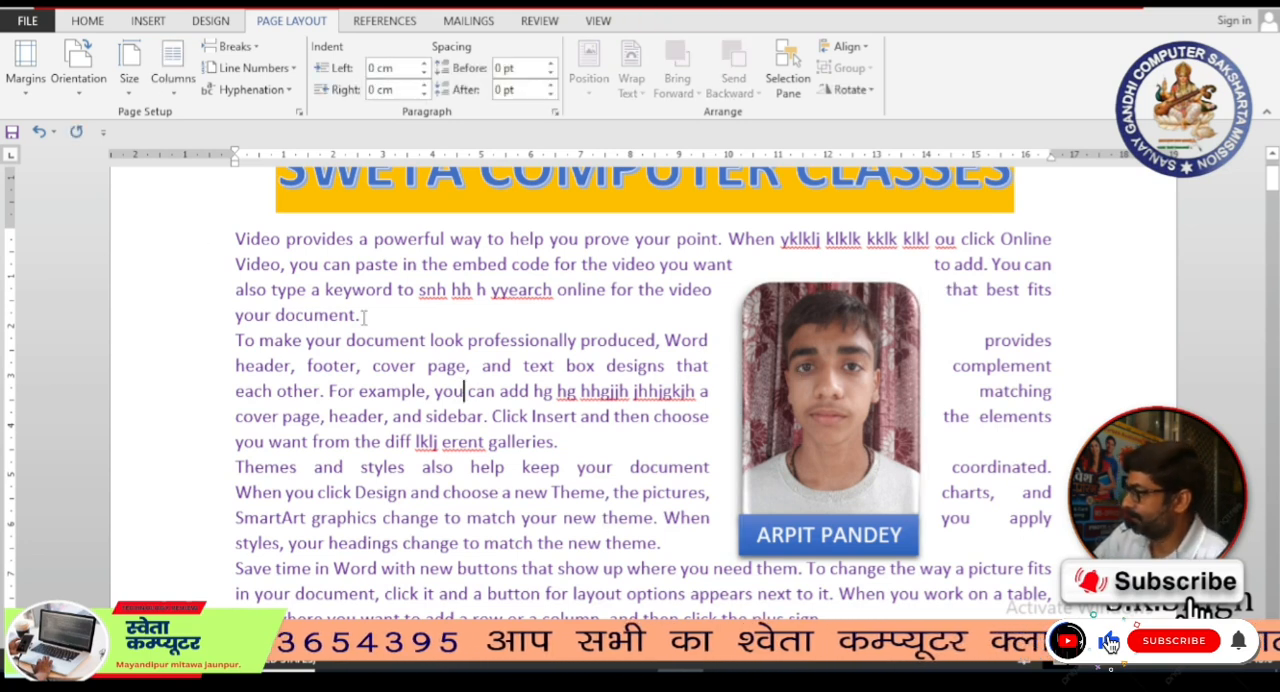
scroll(790, 340, up, 2)
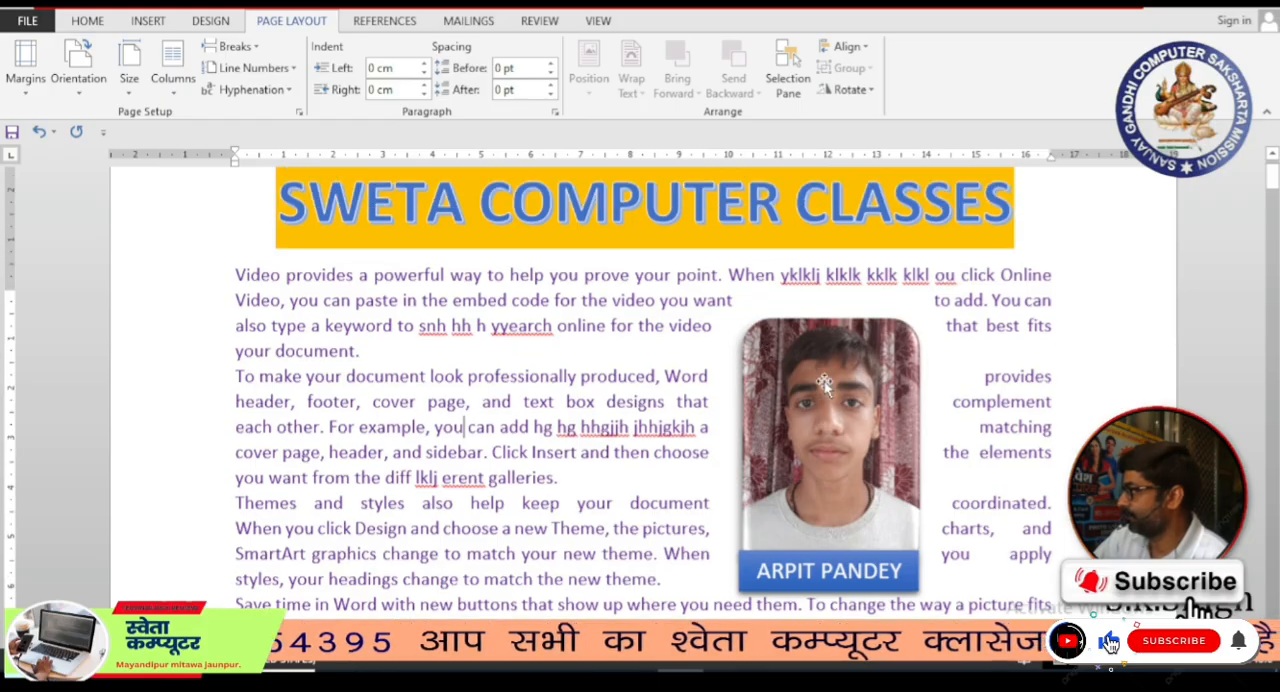
click(810, 458)
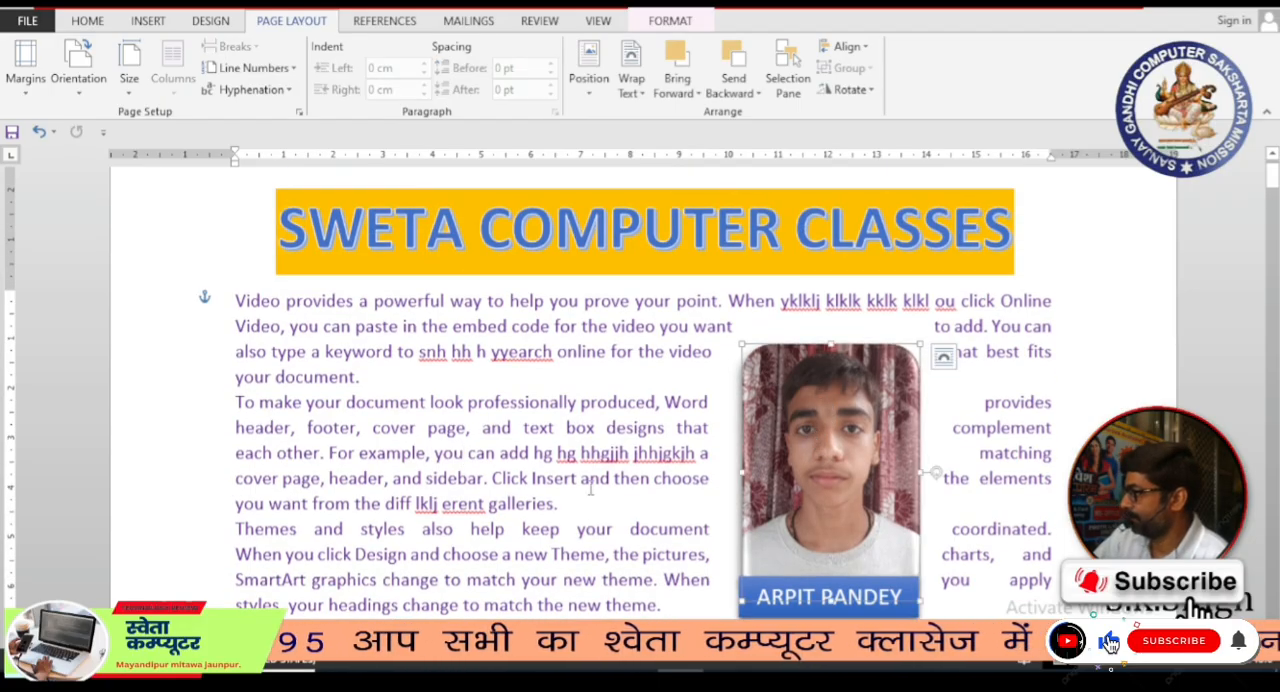
click(590, 480)
click(762, 465)
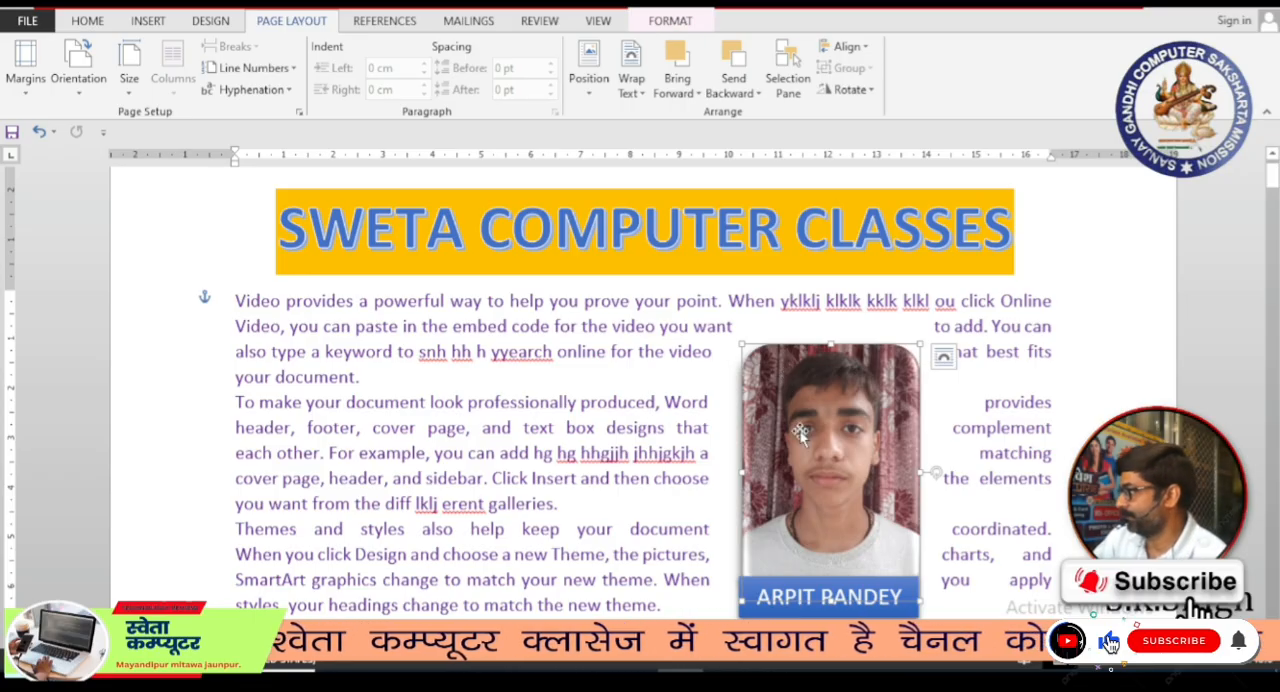
click(589, 96)
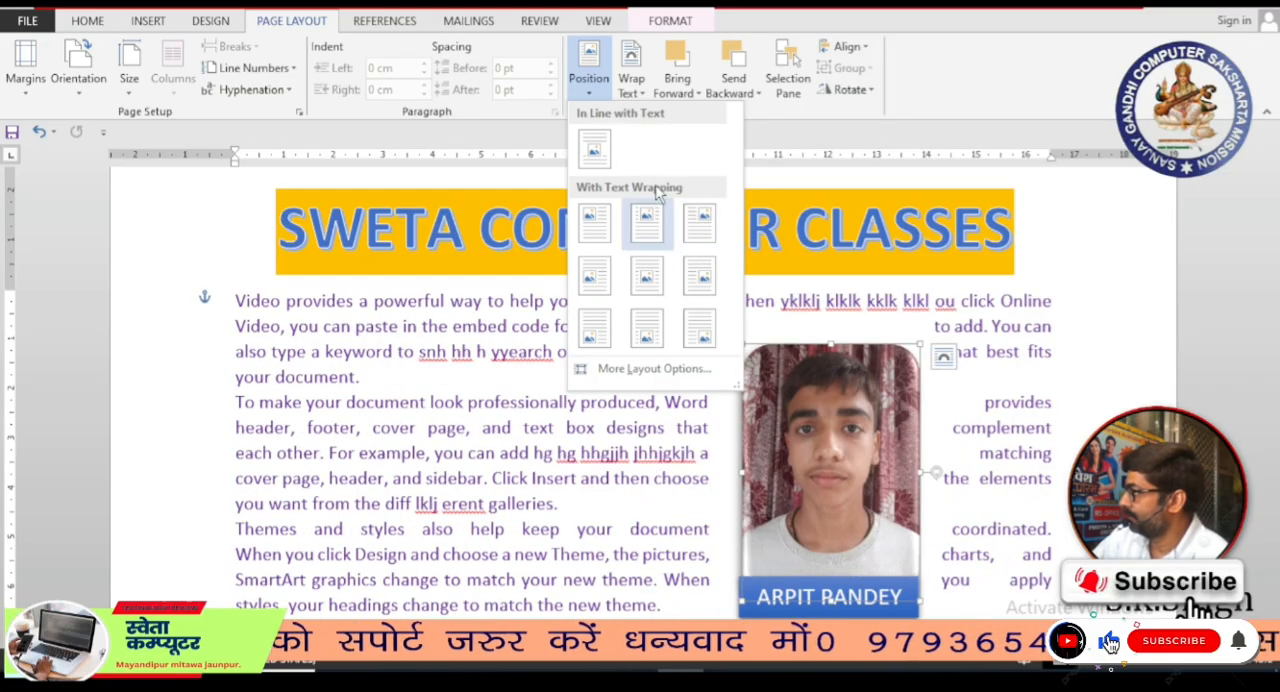
click(640, 97)
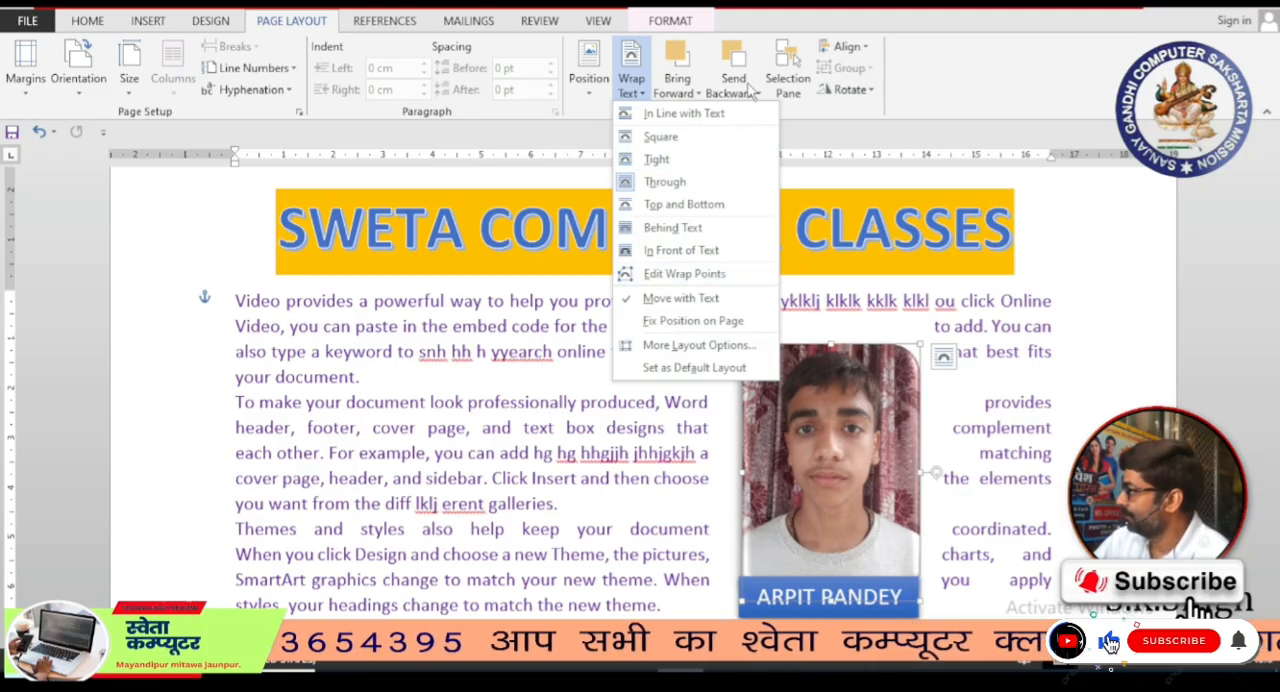
click(677, 85)
click(677, 85)
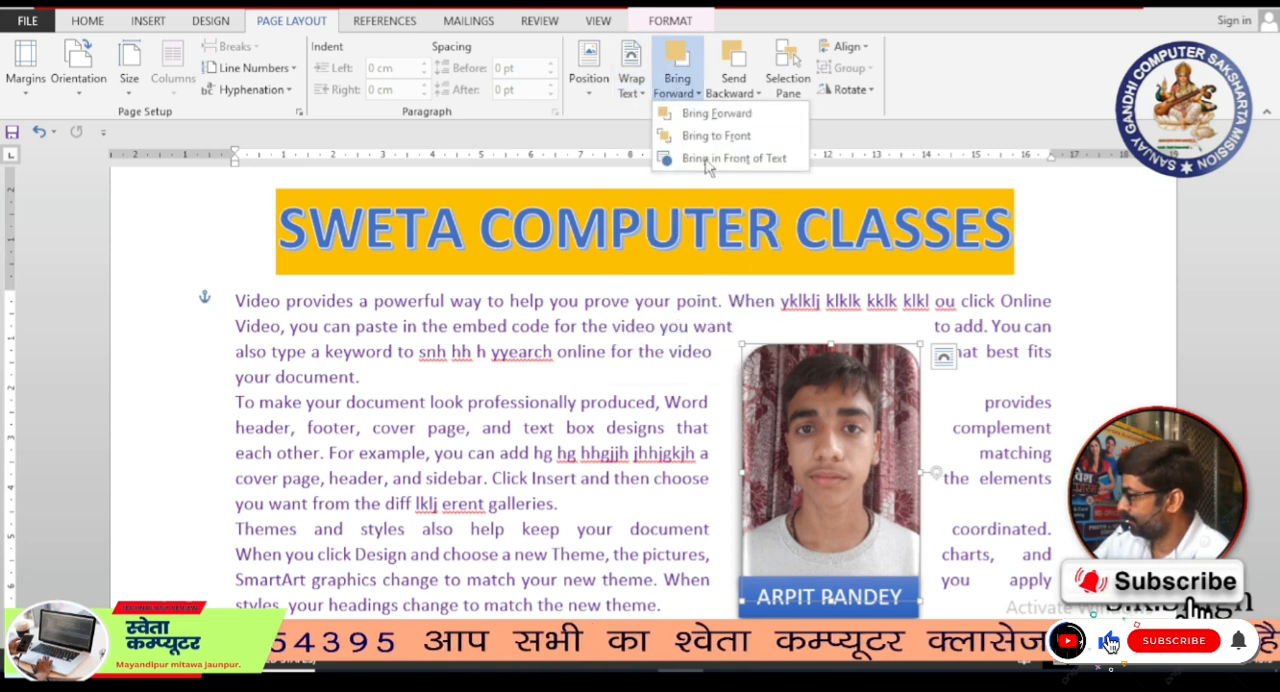
click(780, 529)
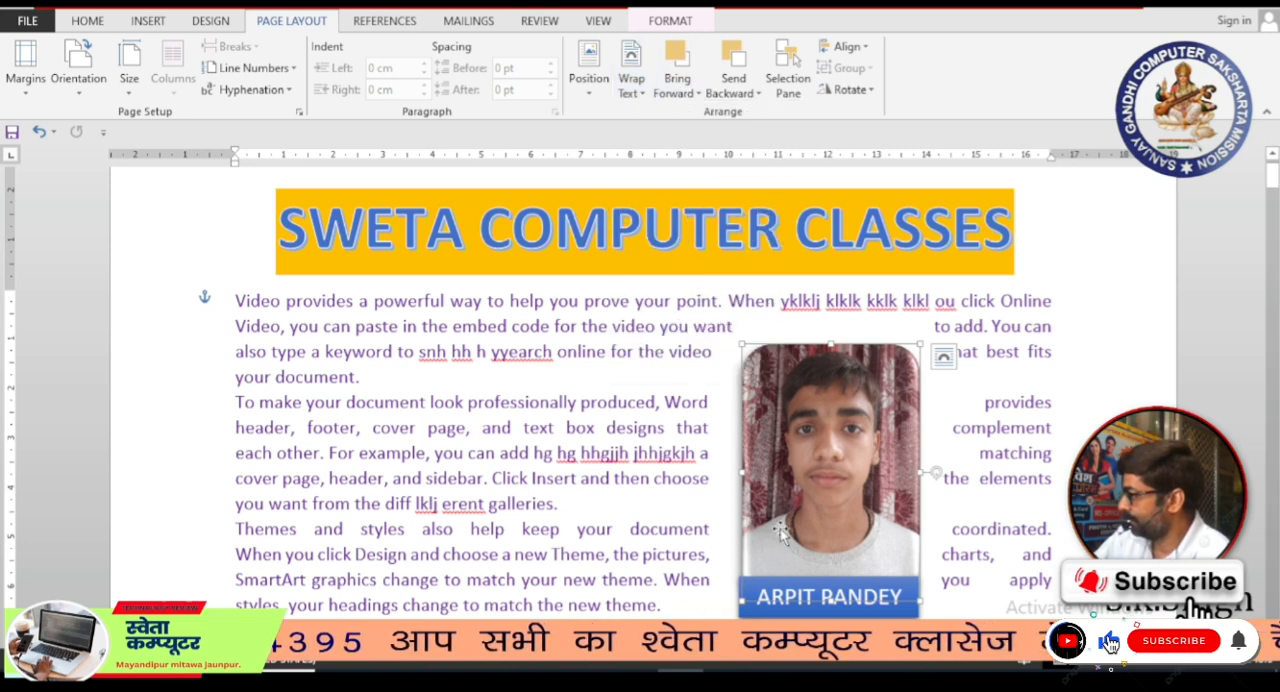
Step: Send the blue name label one layer backward, behind the portrait photo
click(786, 608)
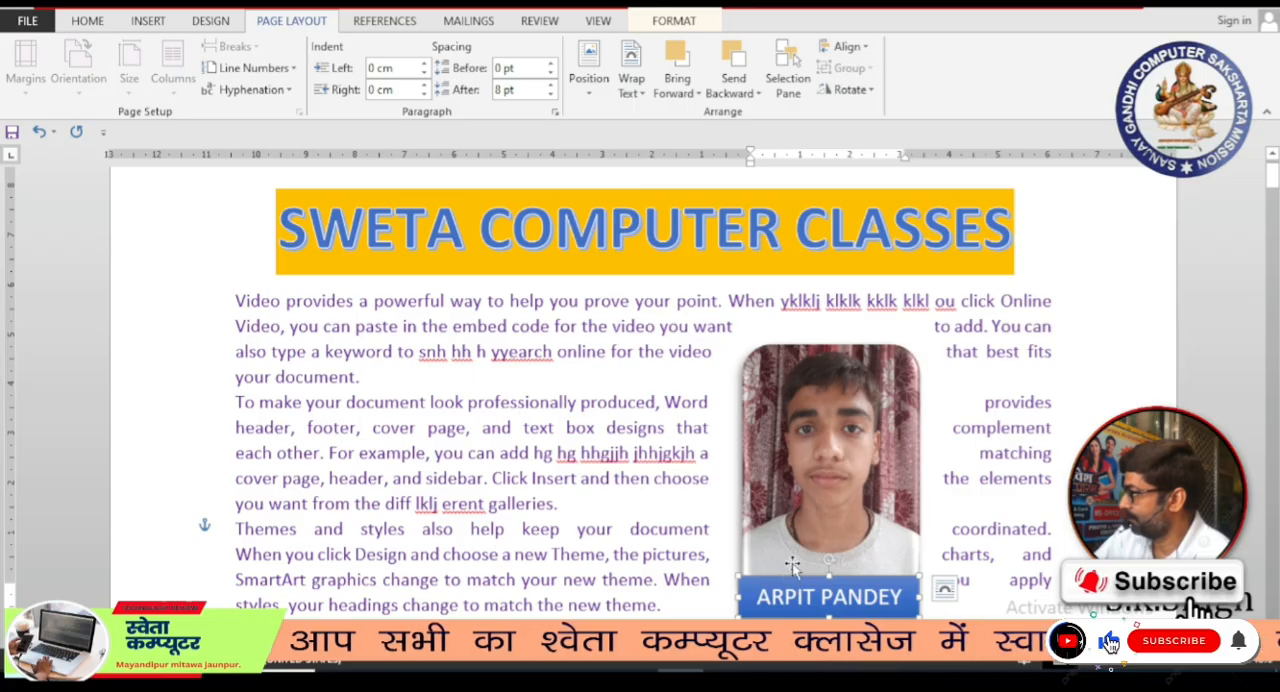
click(733, 91)
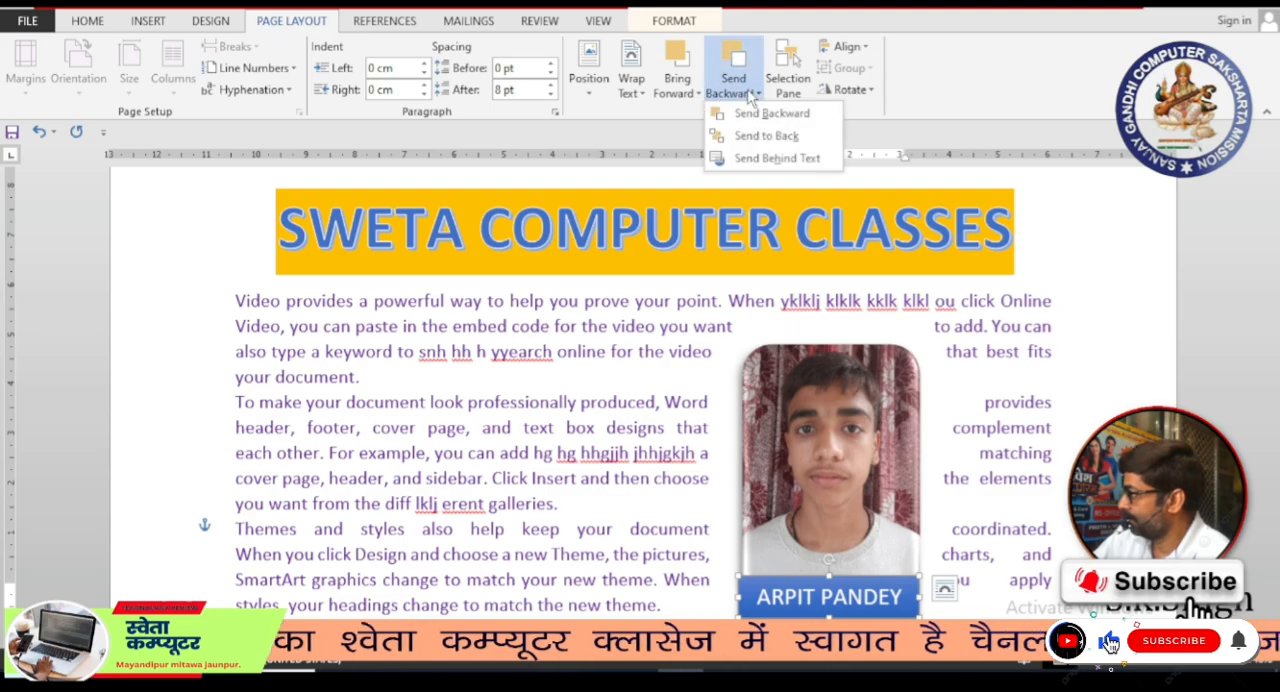
click(752, 115)
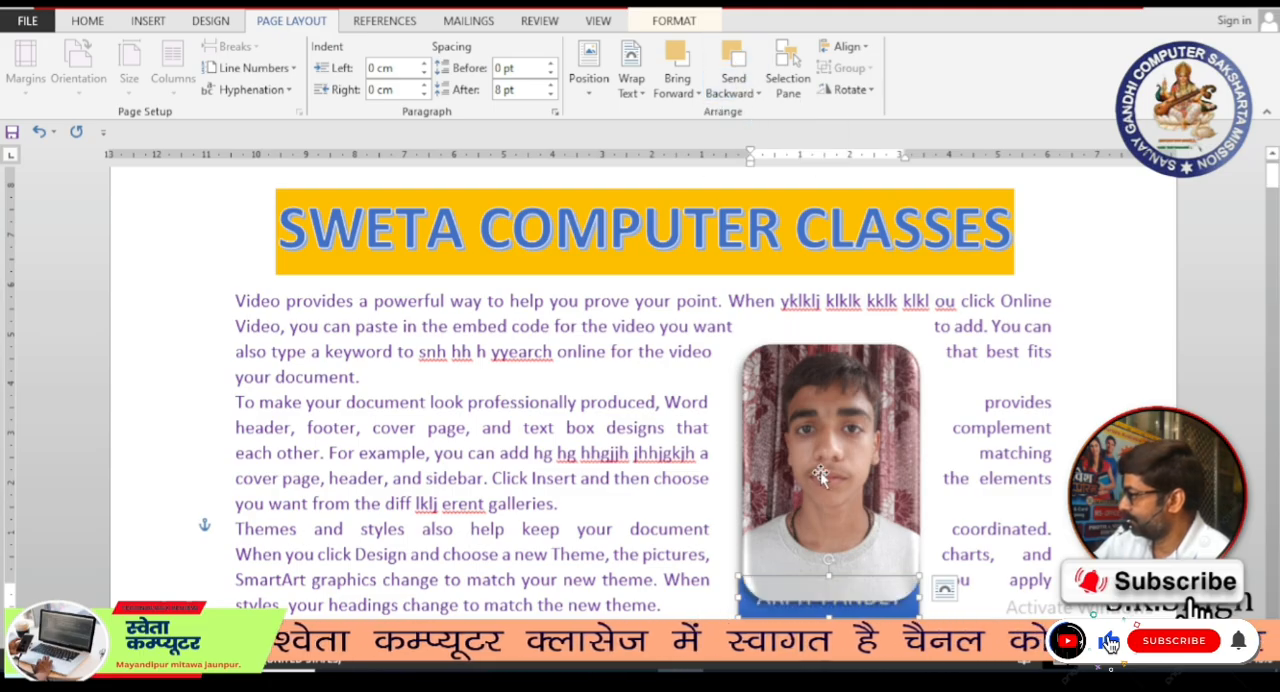
click(940, 480)
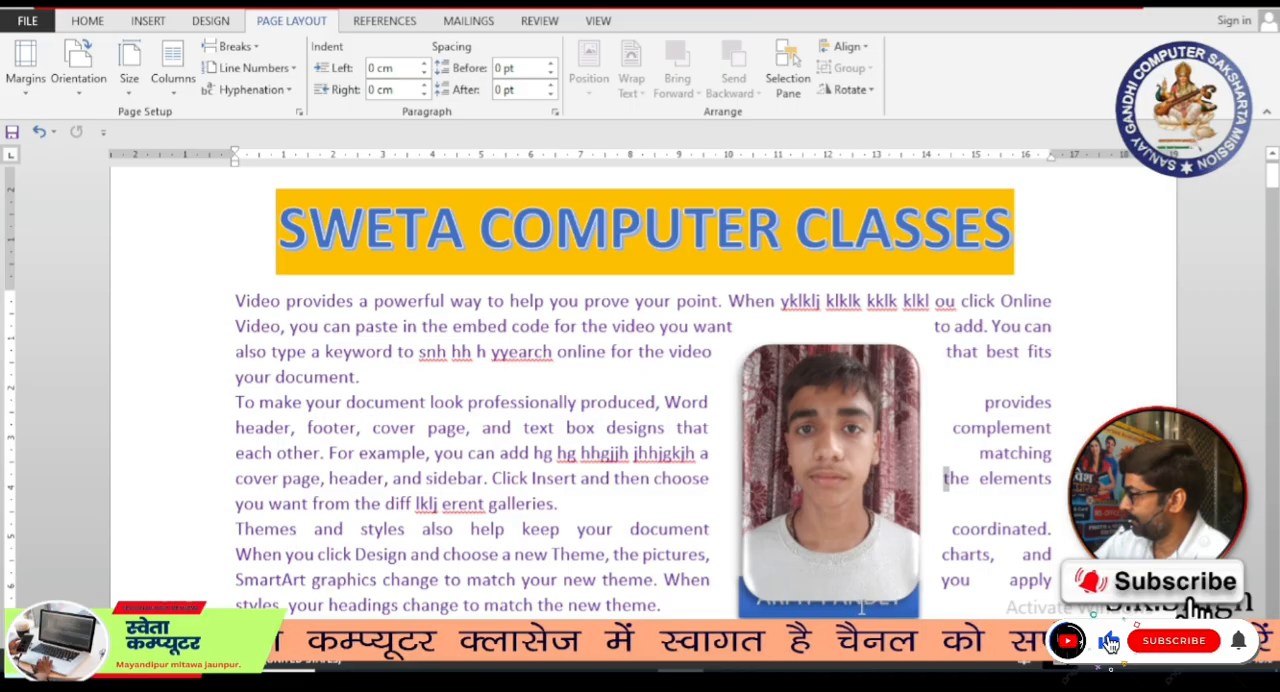
Step: Apply Bring to Front and Bring Forward to the portrait photo
click(845, 560)
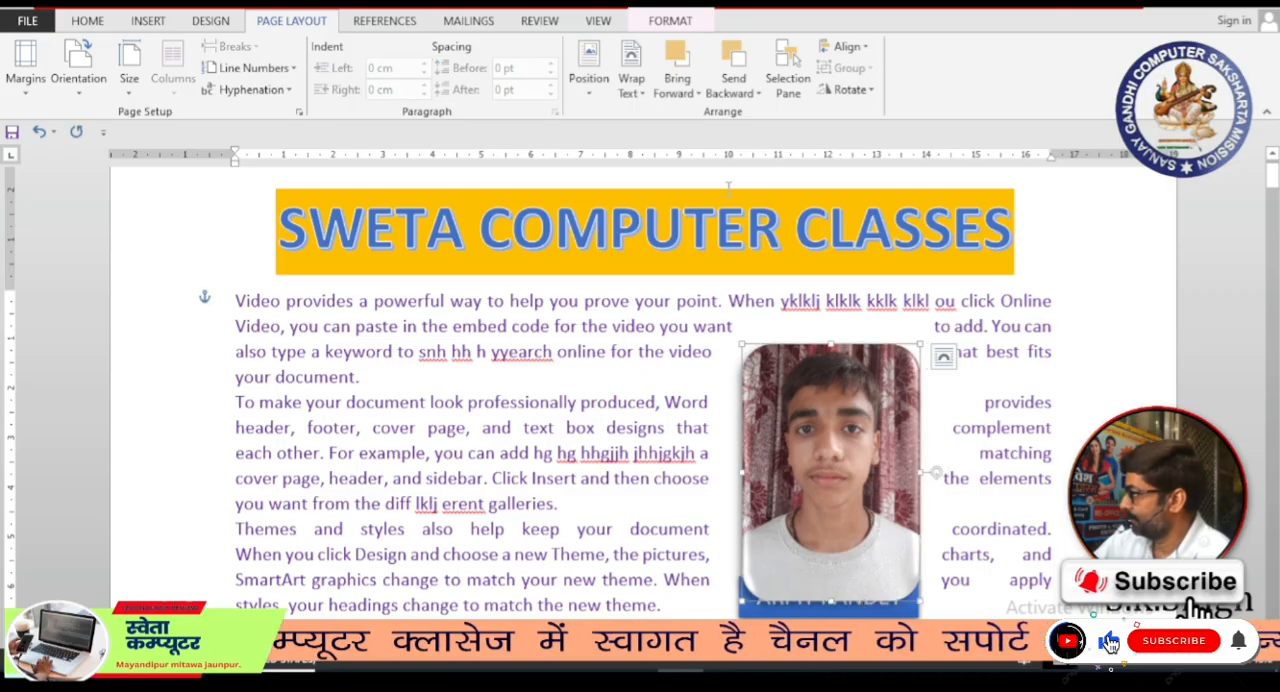
click(678, 88)
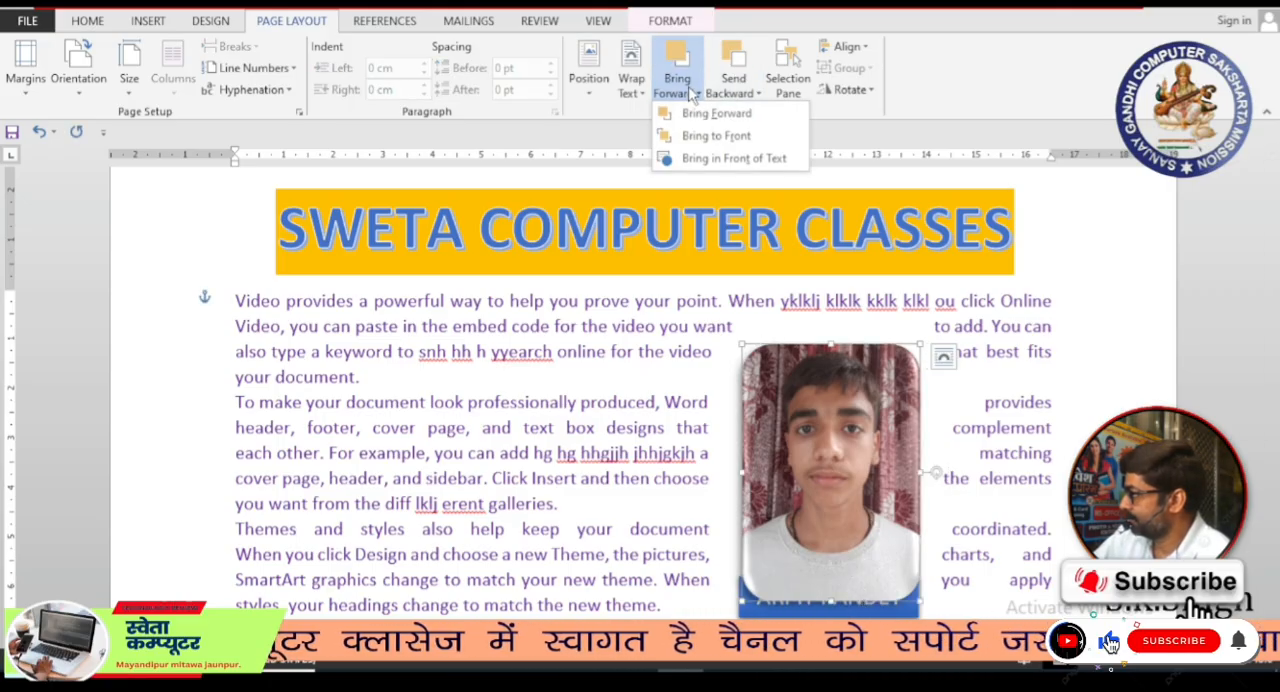
click(698, 138)
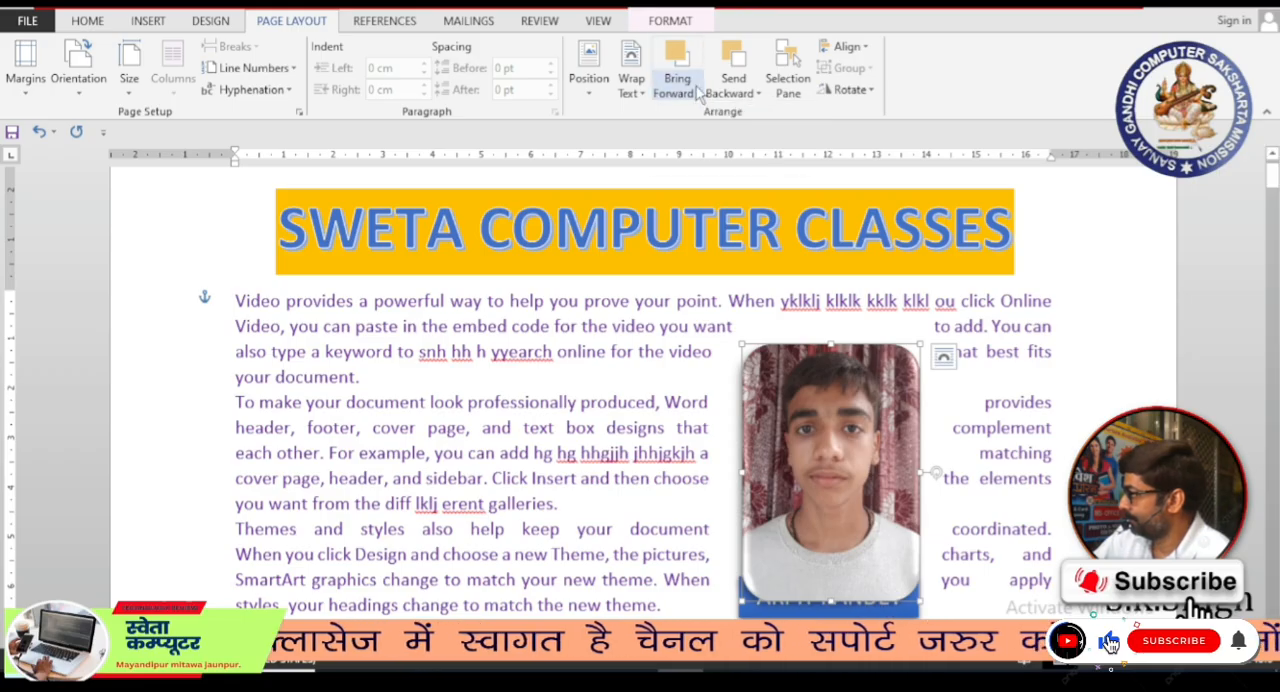
click(700, 96)
click(706, 114)
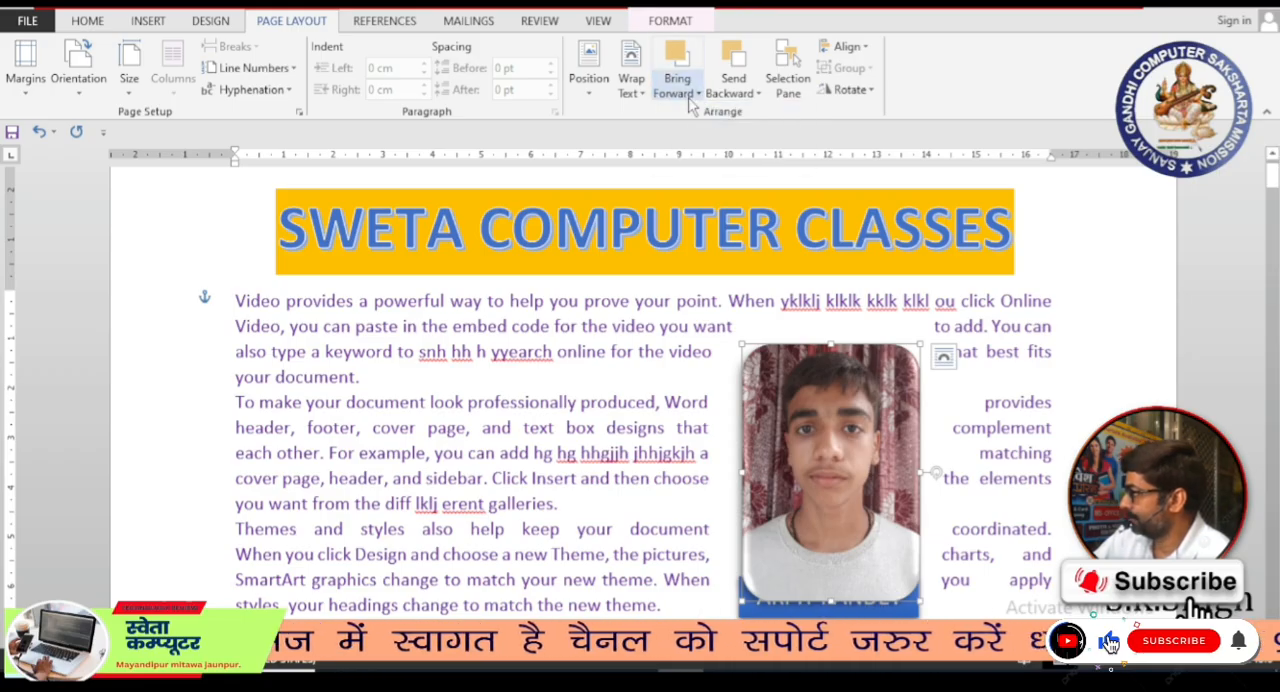
Step: Send the portrait photo to the back, behind the blue name label, also applying Send Backward
click(752, 93)
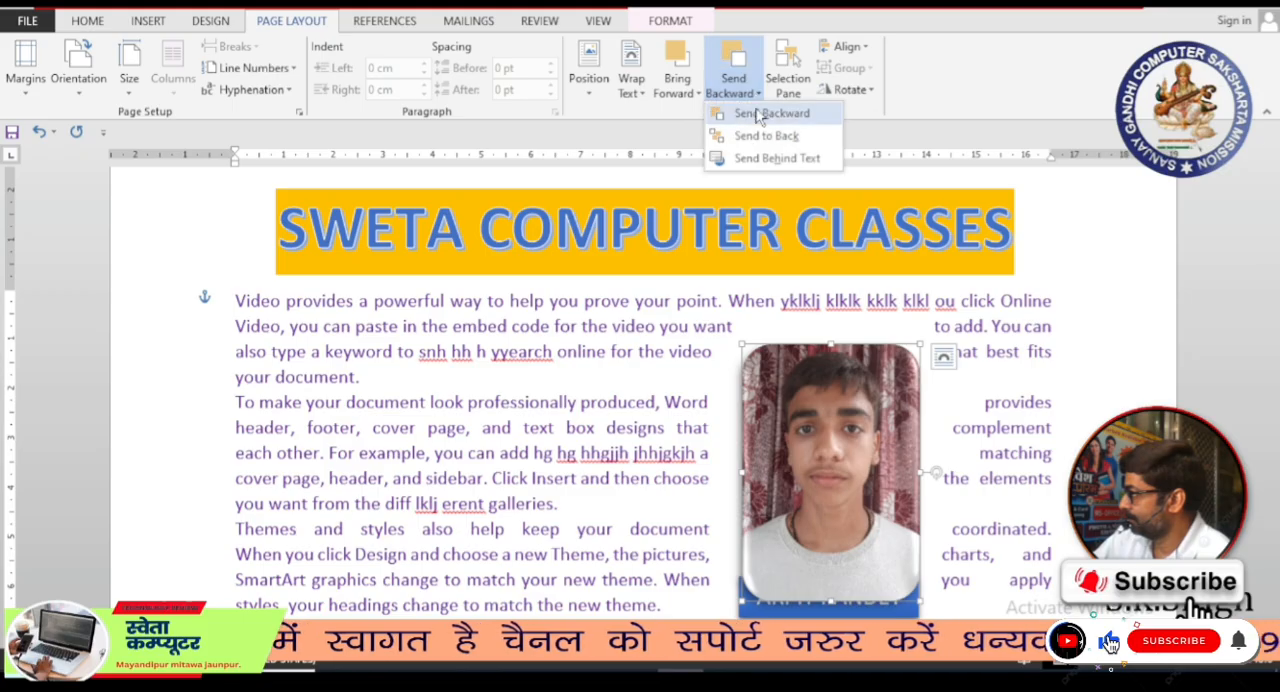
click(752, 137)
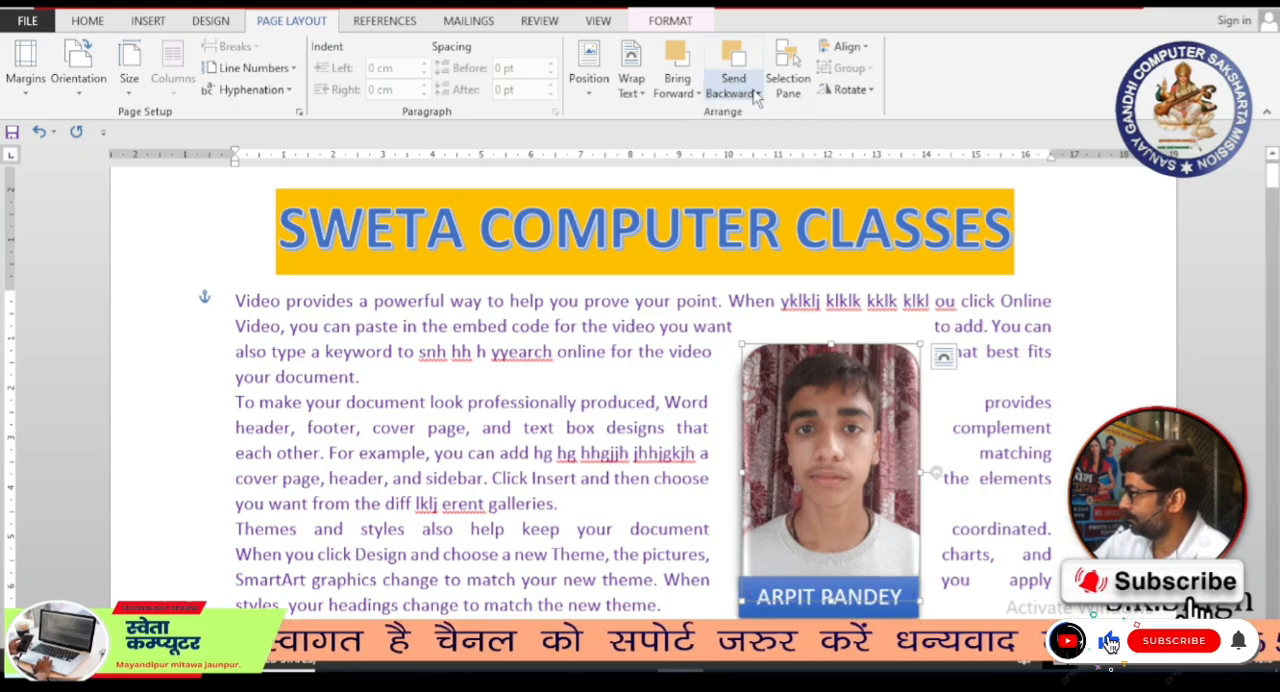
click(757, 94)
click(760, 113)
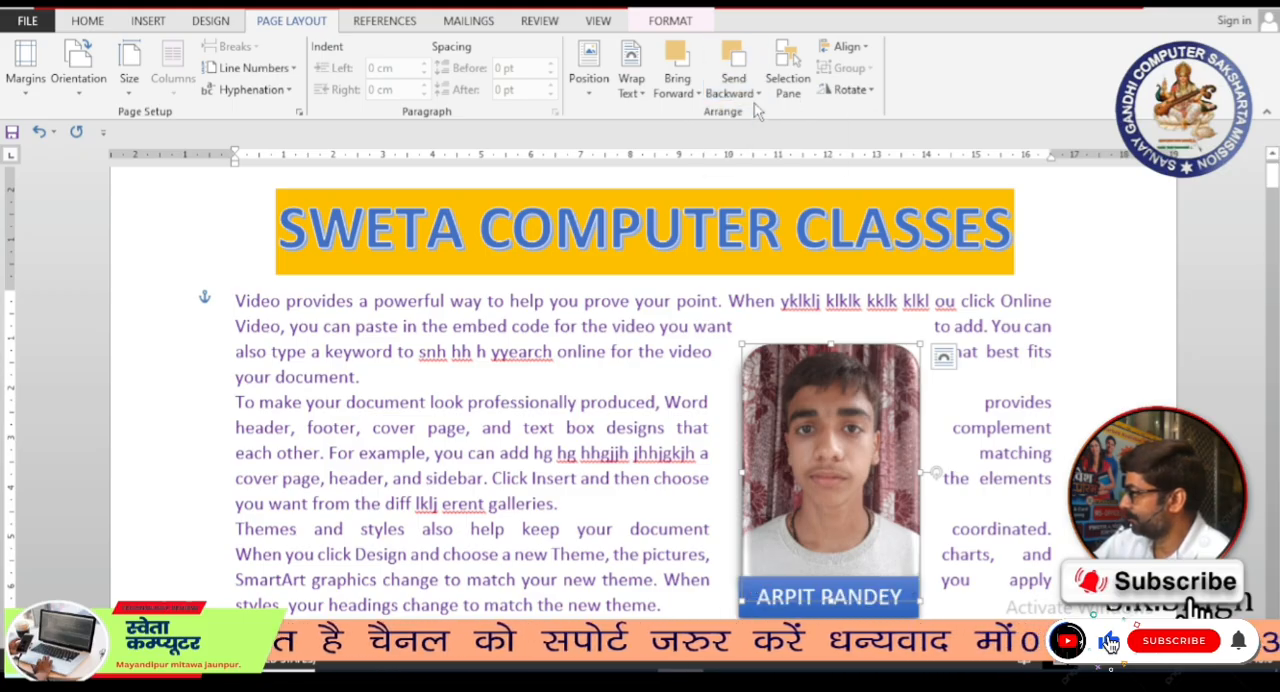
click(759, 94)
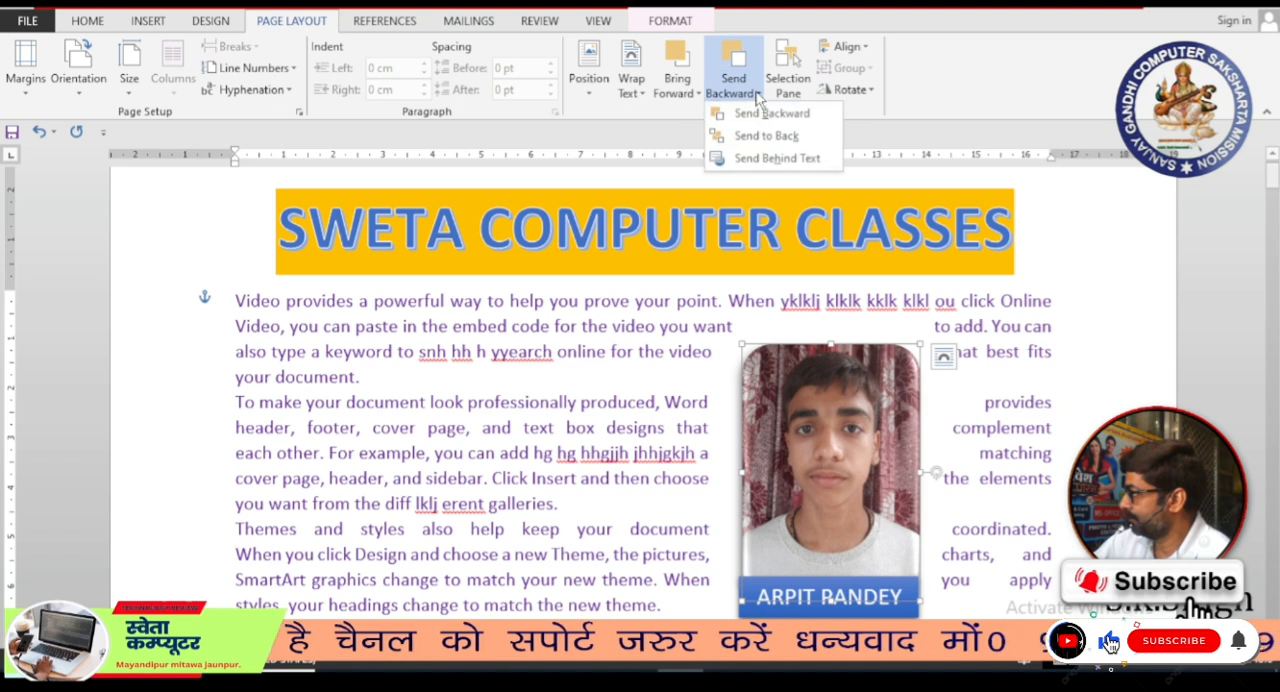
click(755, 140)
Step: Bring the portrait photo forward over the name label and send it backward again
click(677, 93)
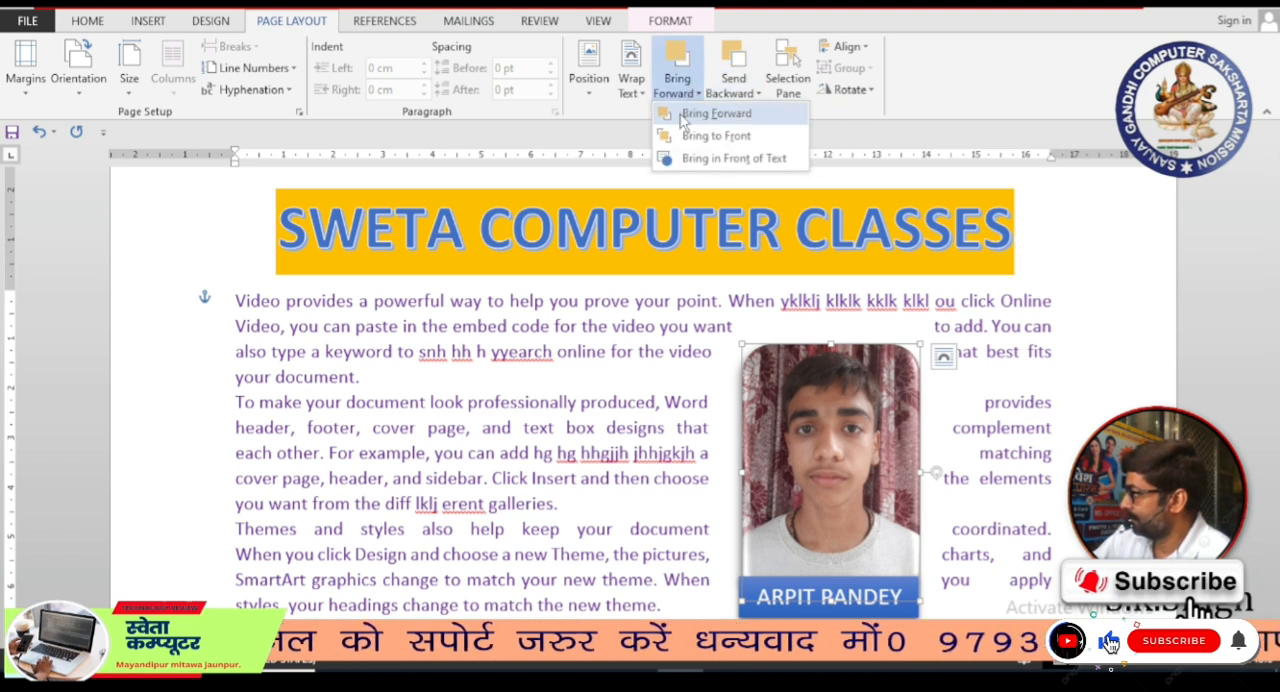
click(683, 118)
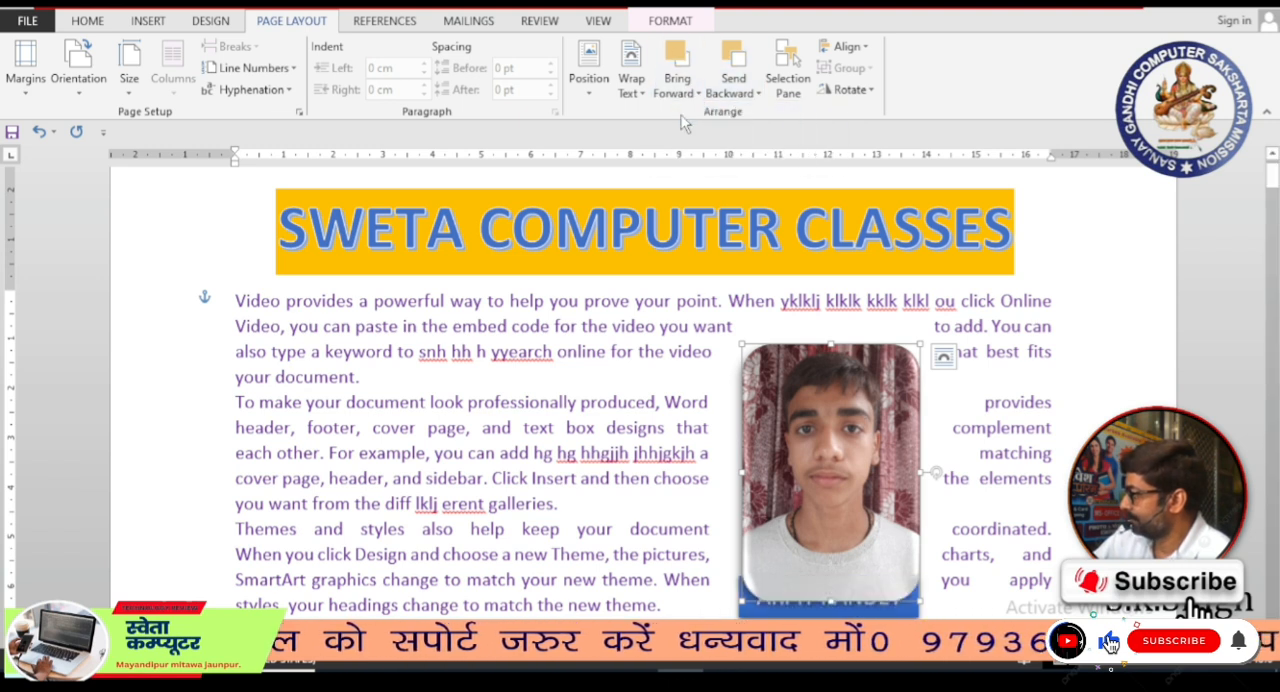
click(757, 93)
click(756, 120)
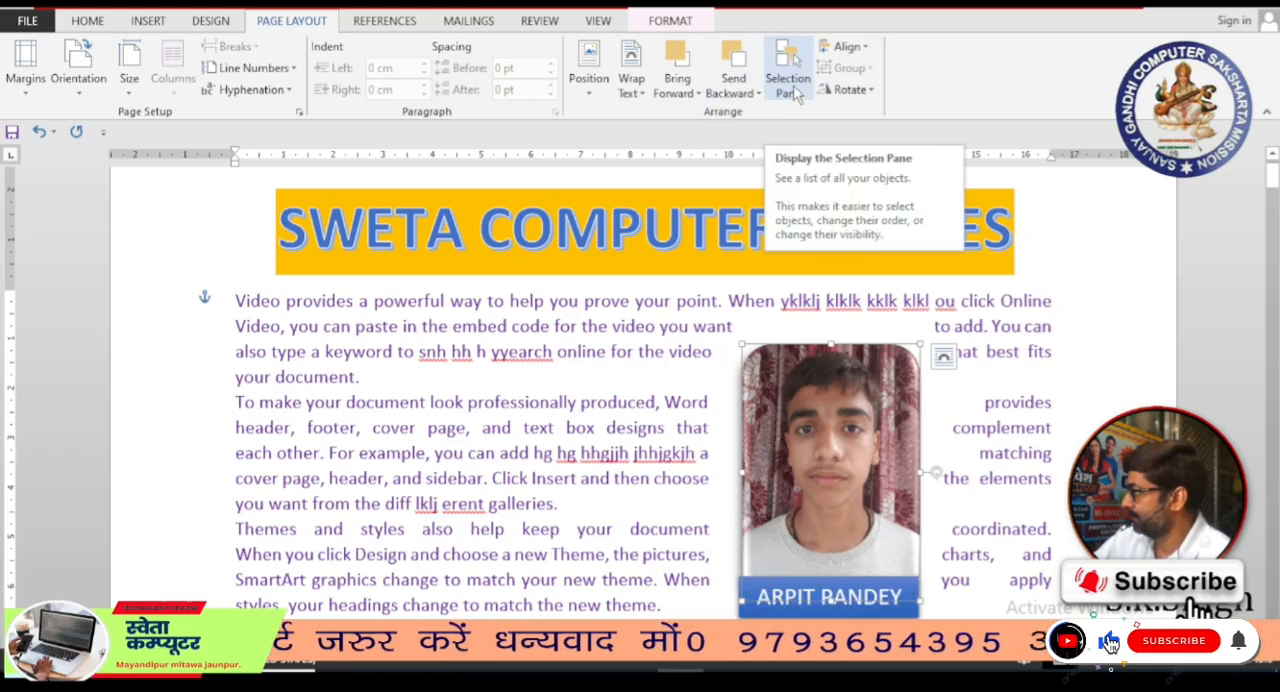
Step: Flip the portrait photo horizontally and deselect it
click(866, 100)
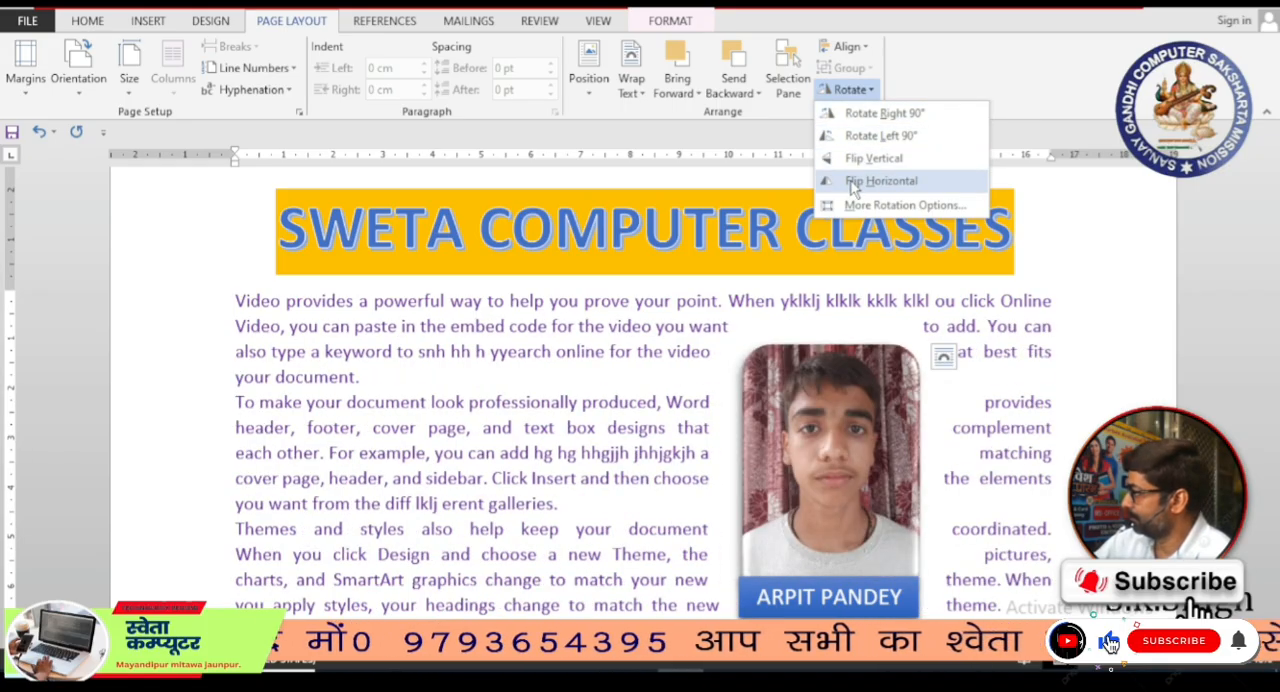
click(851, 185)
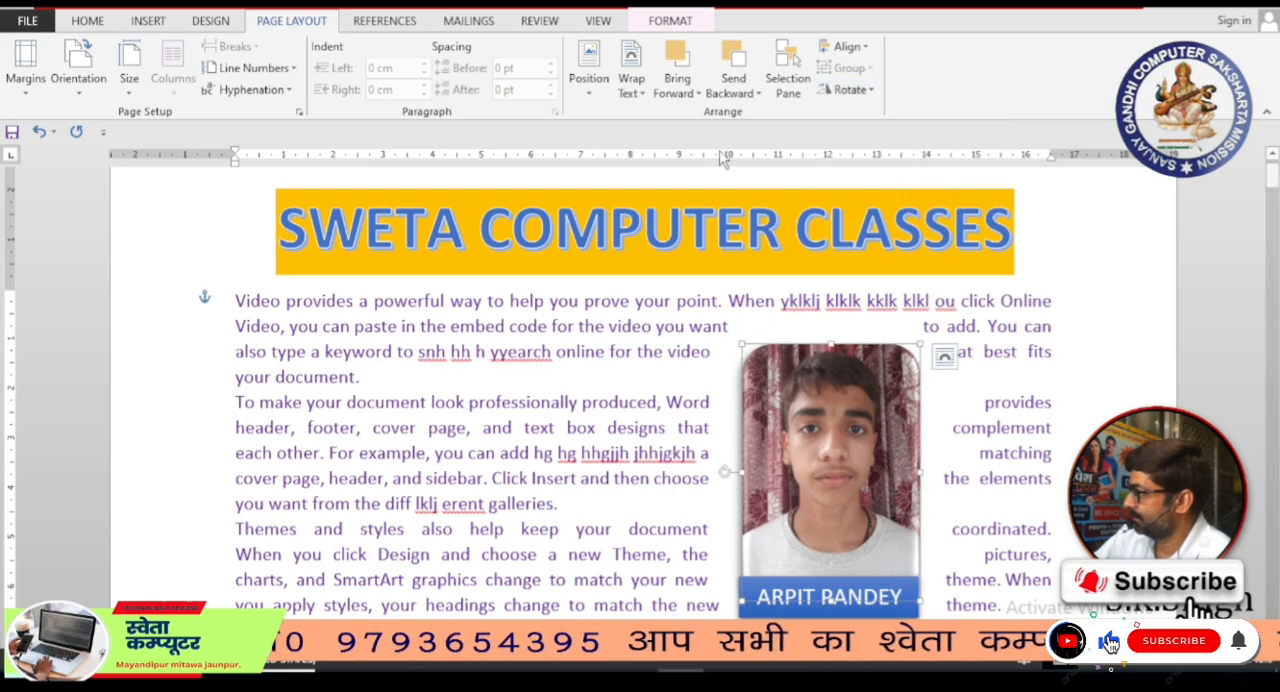
click(557, 351)
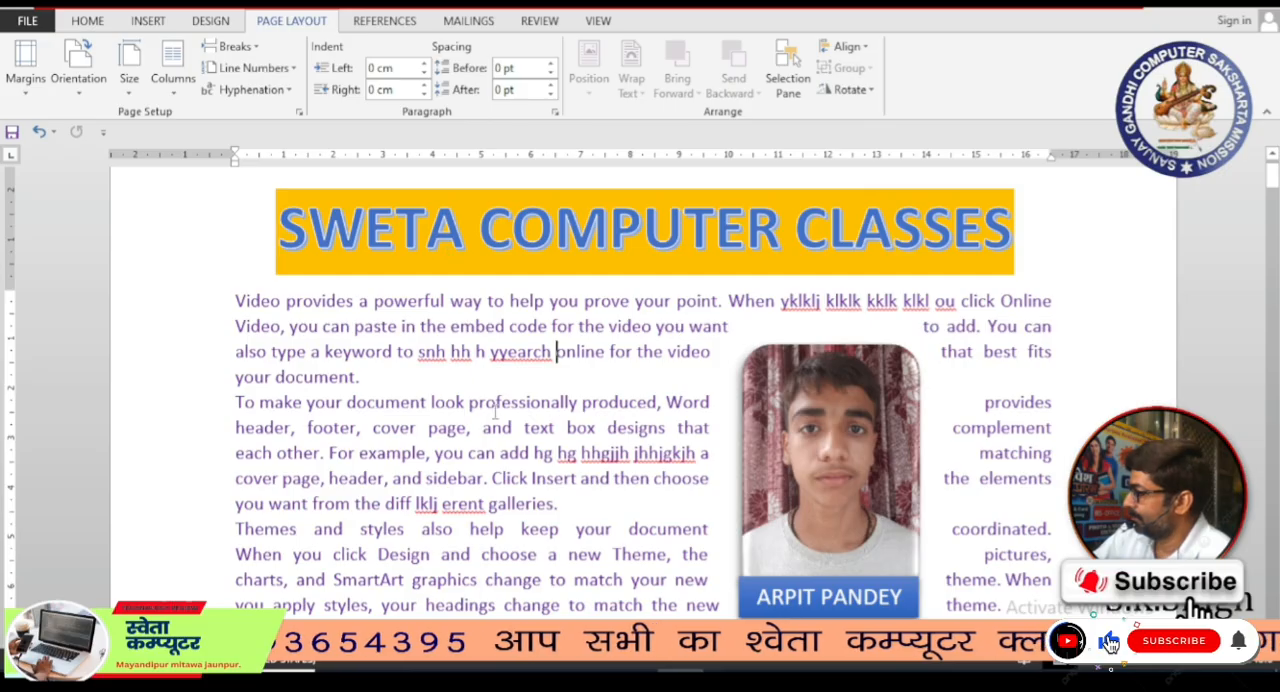
scroll(713, 440, down, 5)
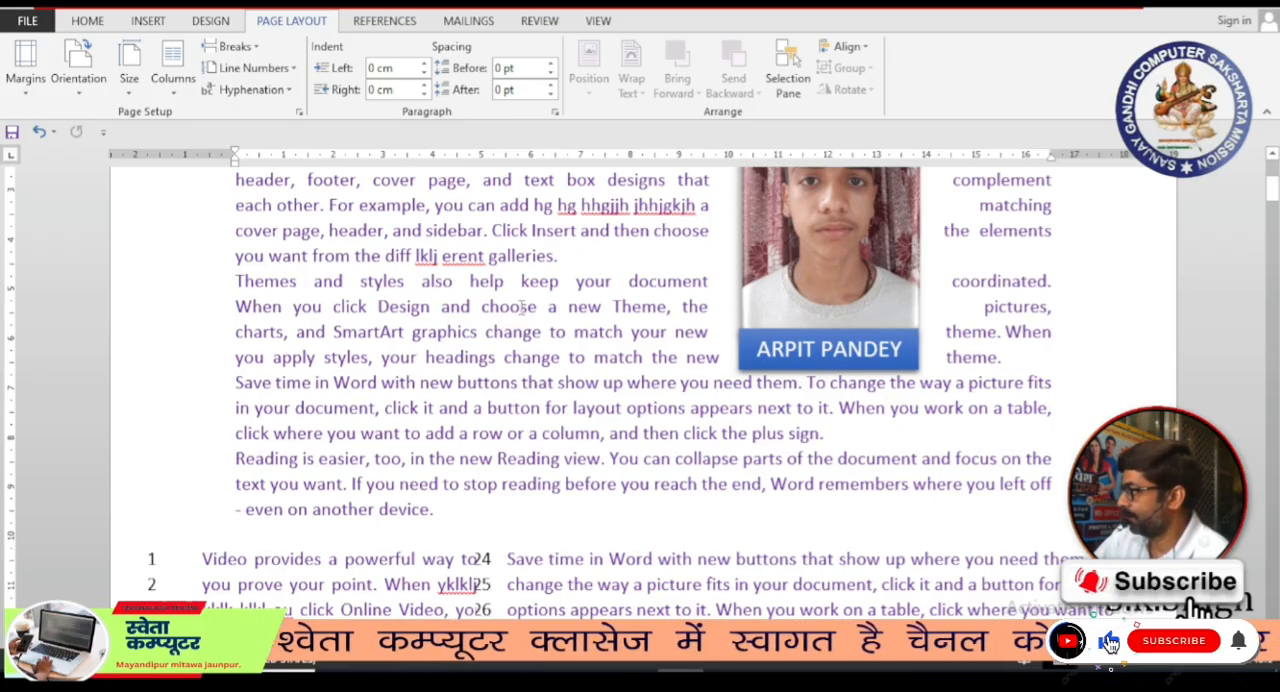
click(486, 331)
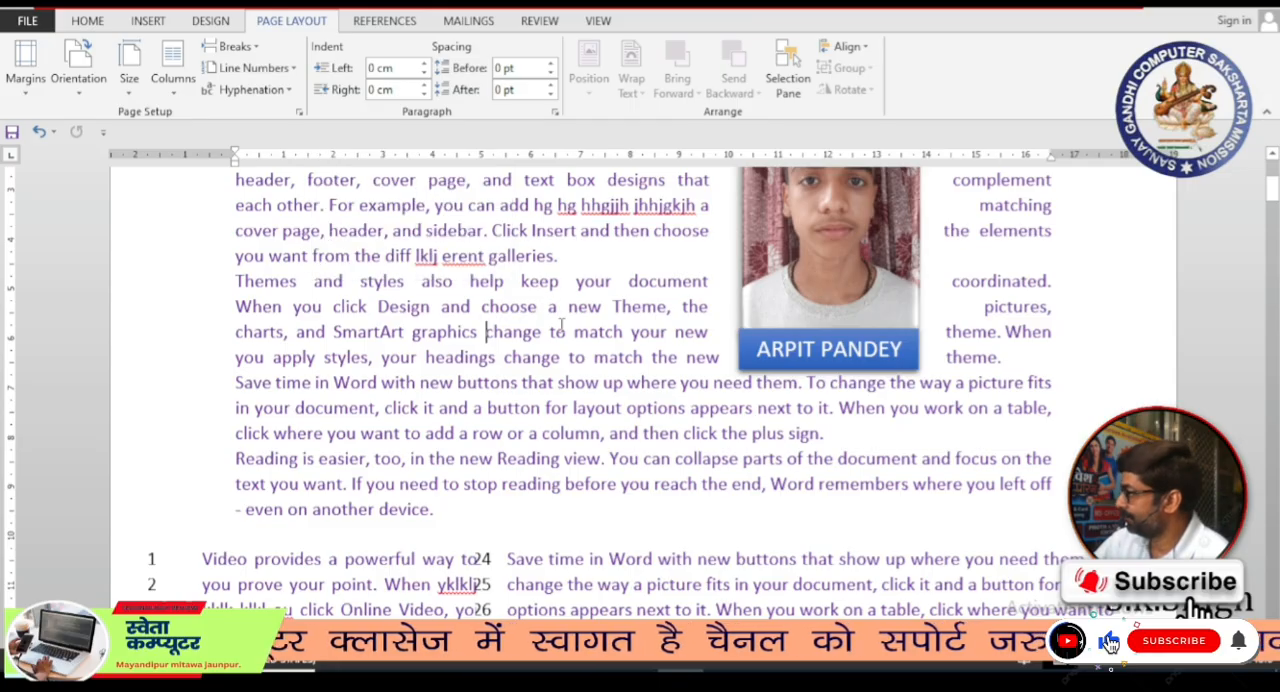
scroll(513, 302, up, 2)
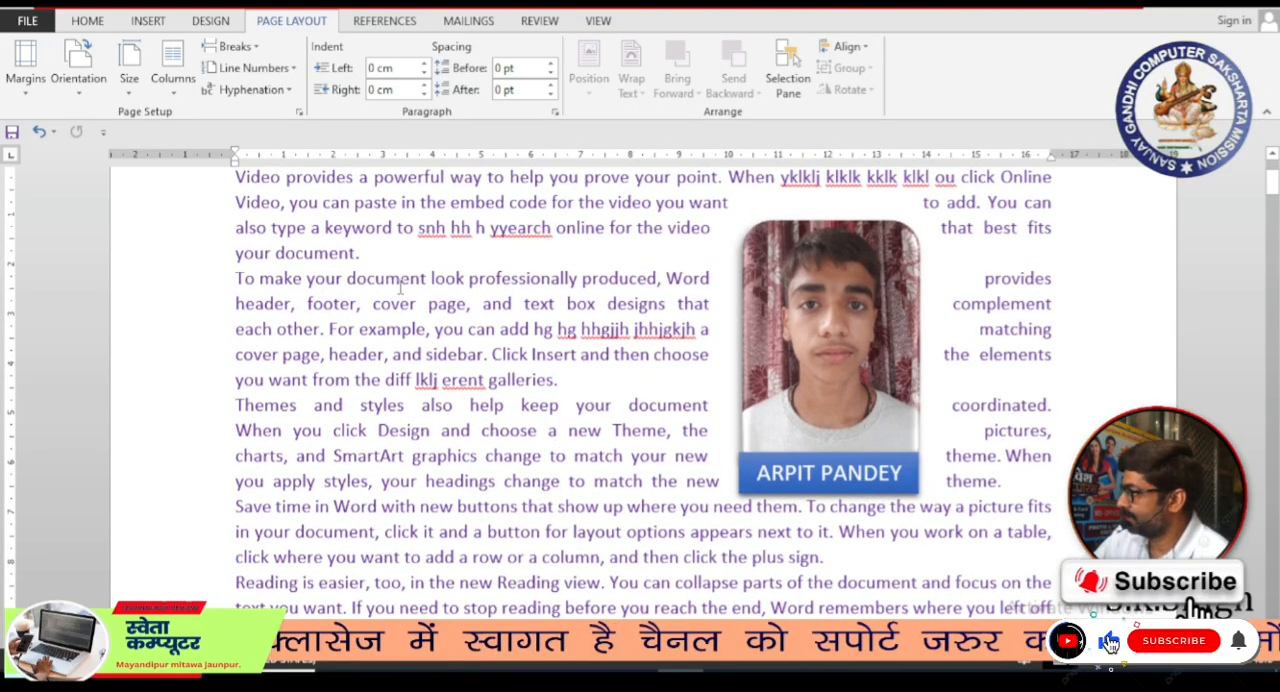
Step: Set the paper size of the section containing the portrait photo to A4, 210 x 297 mm
scroll(400, 288, up, 4)
scroll(443, 329, down, 5)
drag(262, 196, 624, 496)
click(430, 316)
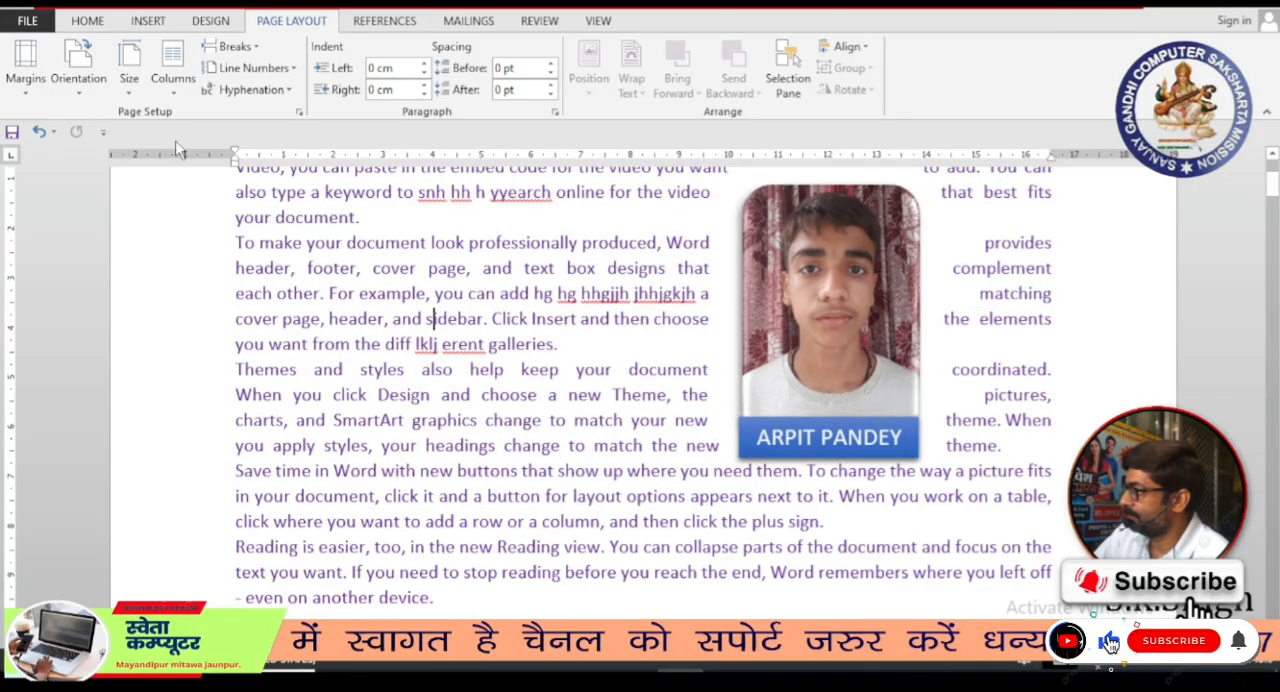
click(129, 92)
scroll(129, 92, down, 5)
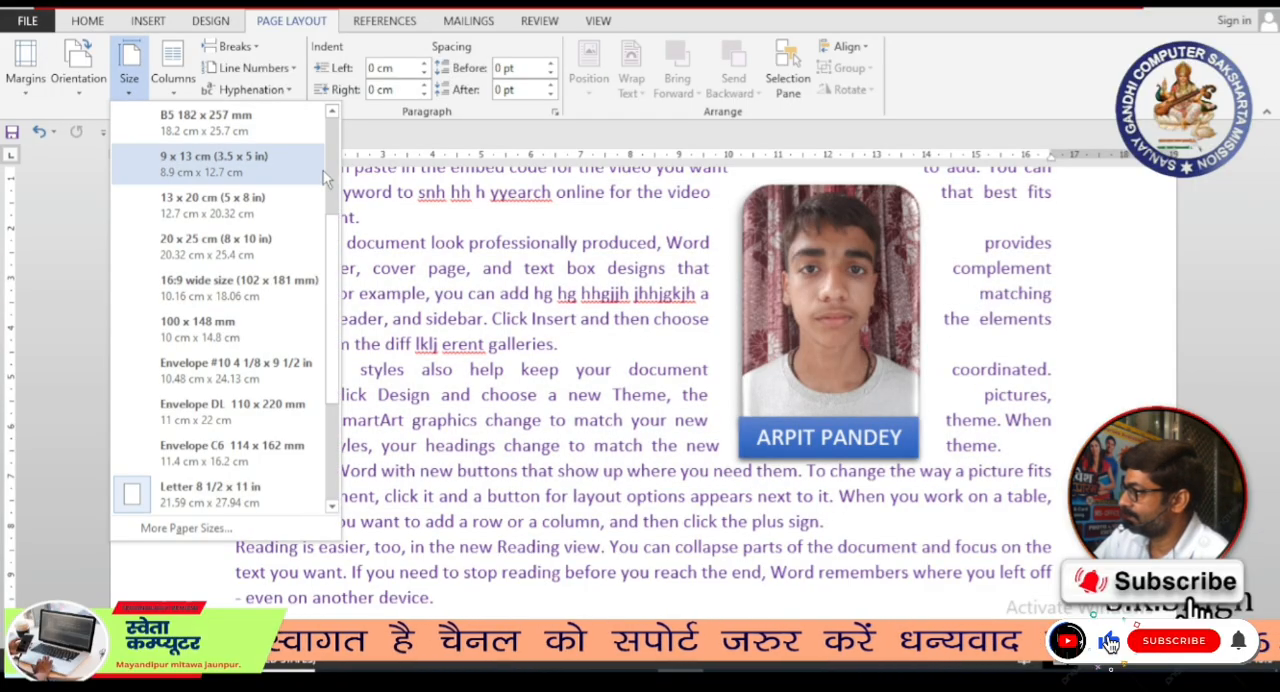
drag(333, 253, 337, 133)
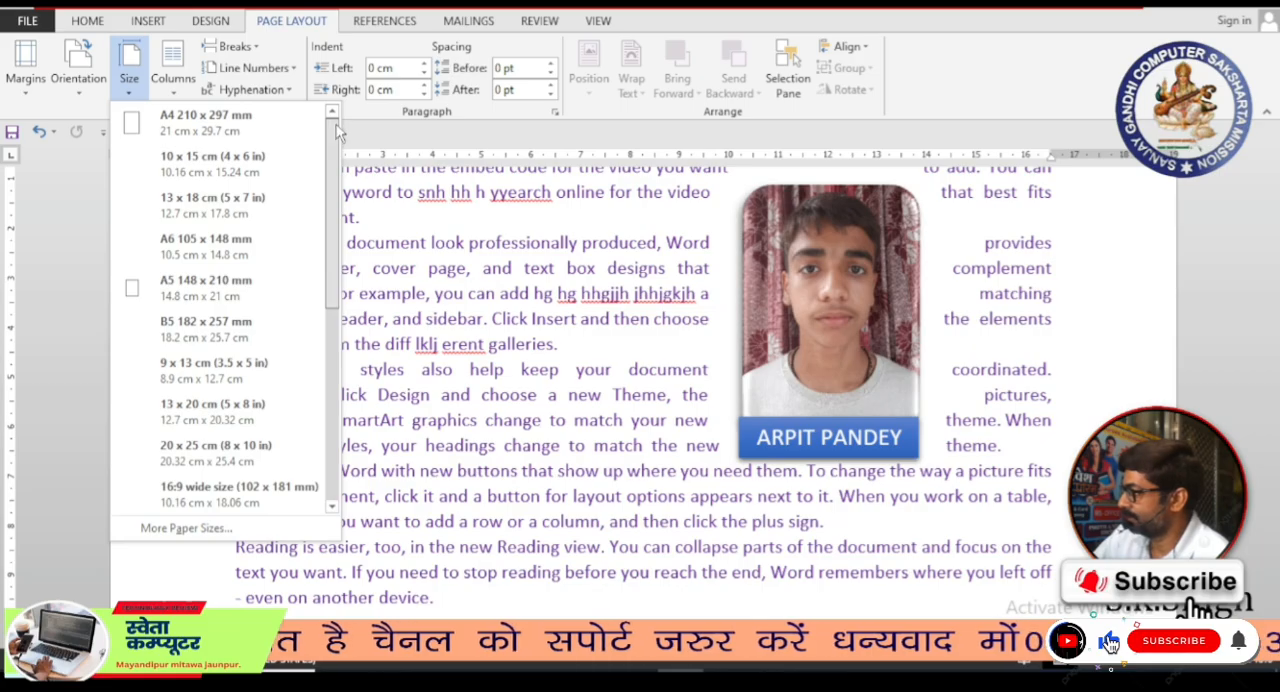
click(231, 131)
scroll(607, 349, up, 4)
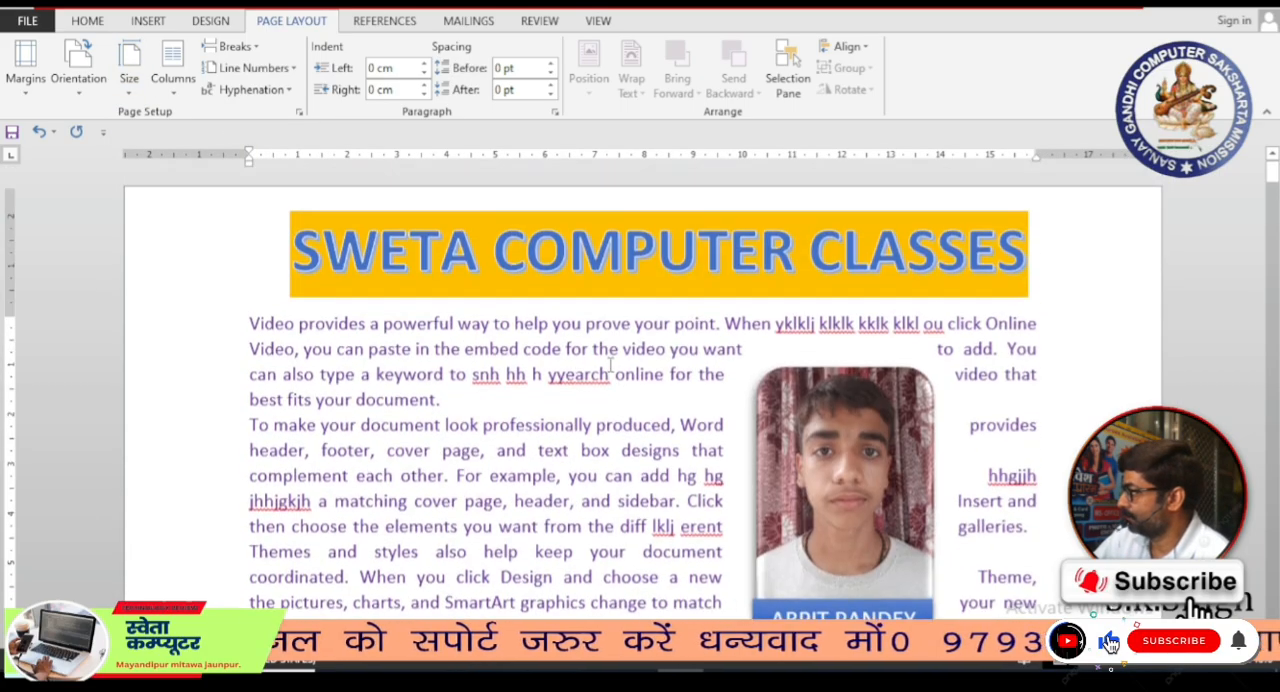
Step: Switch the page with the portrait photo to Landscape orientation
scroll(626, 423, down, 20)
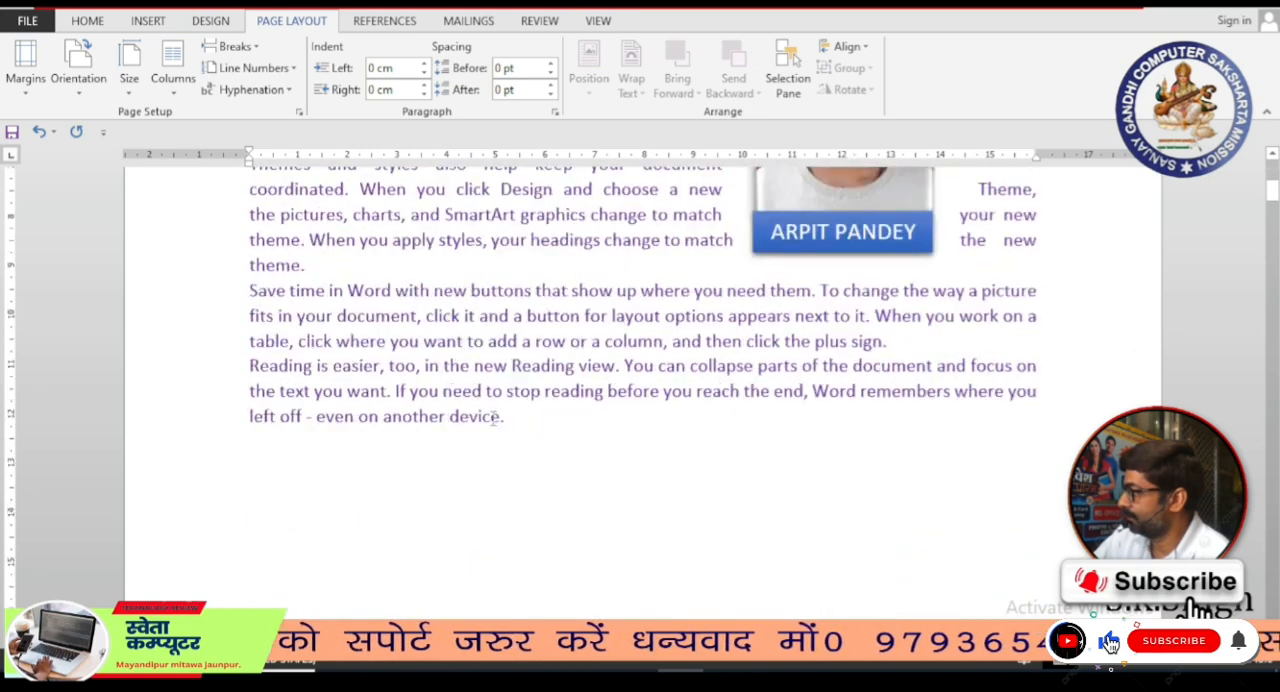
scroll(517, 436, down, 20)
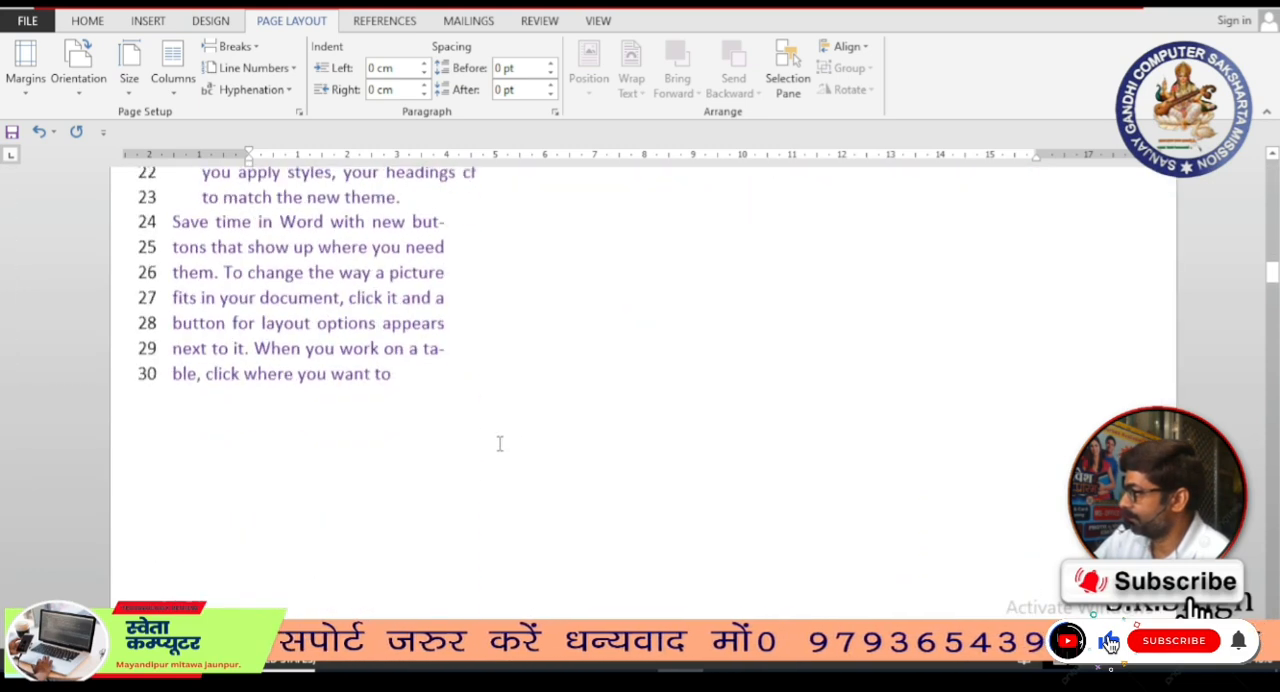
scroll(500, 437, up, 5)
scroll(262, 333, up, 20)
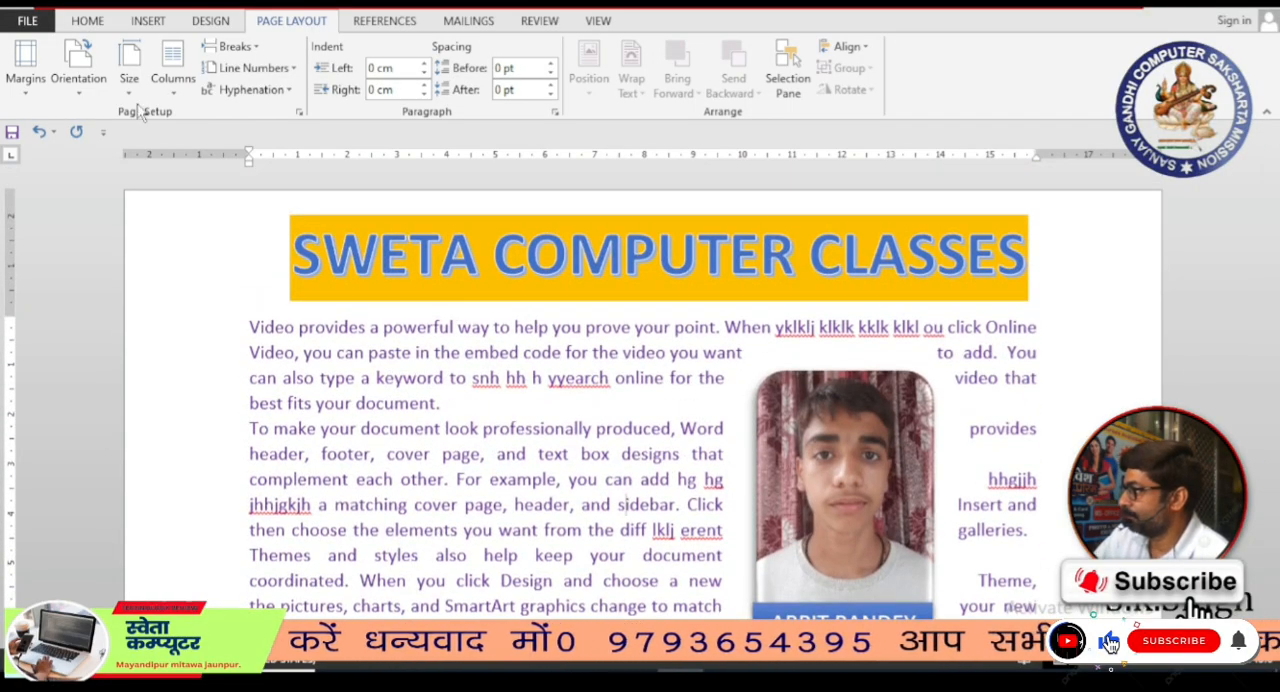
click(25, 95)
click(77, 90)
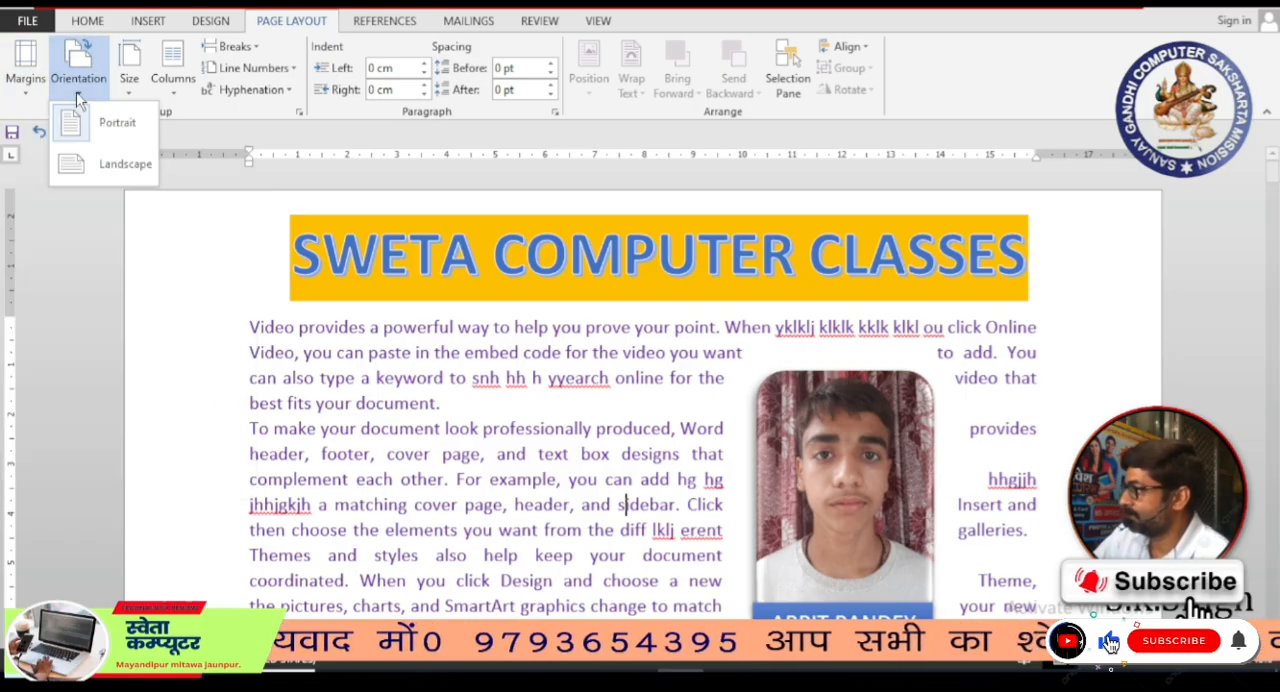
click(103, 170)
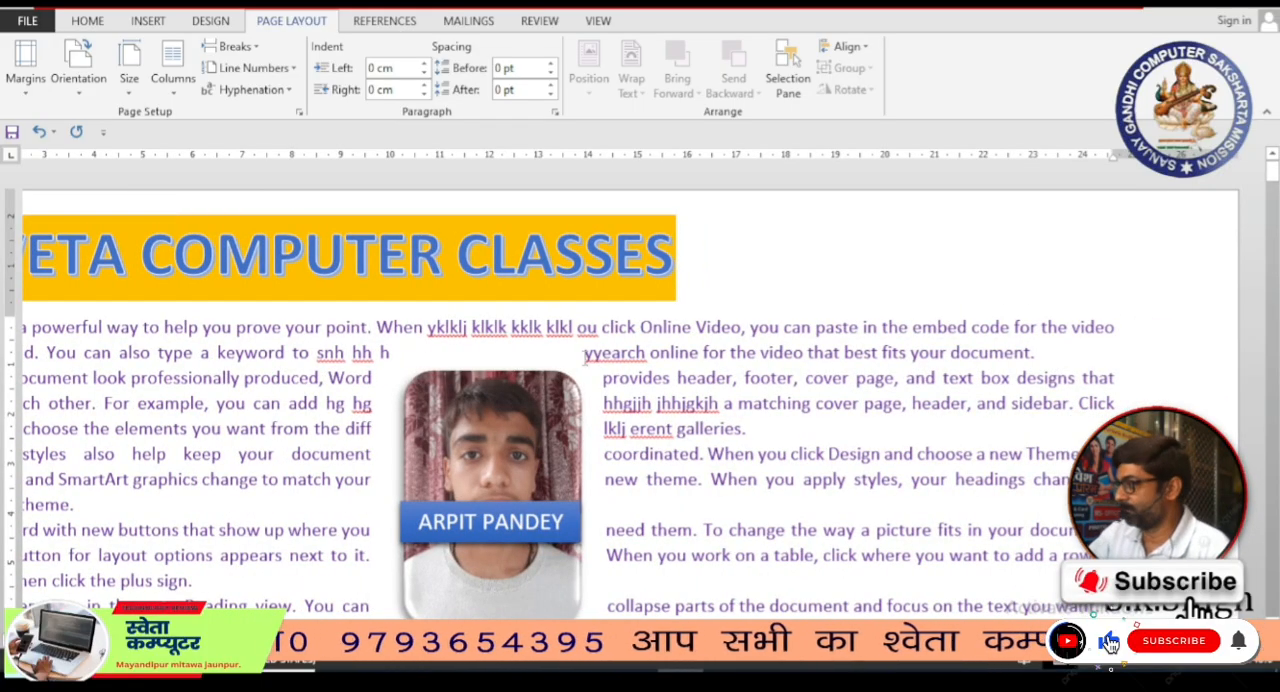
Step: Return the page with the portrait photo to Portrait orientation
scroll(585, 358, down, 5)
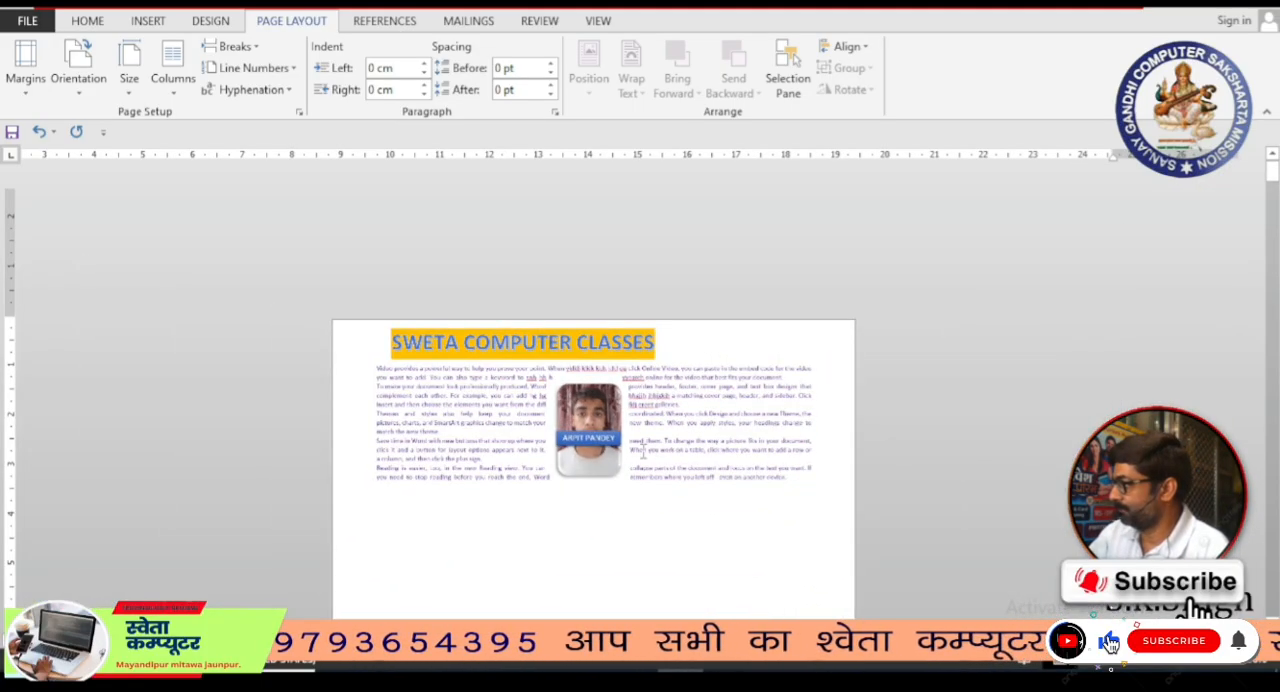
scroll(453, 379, up, 5)
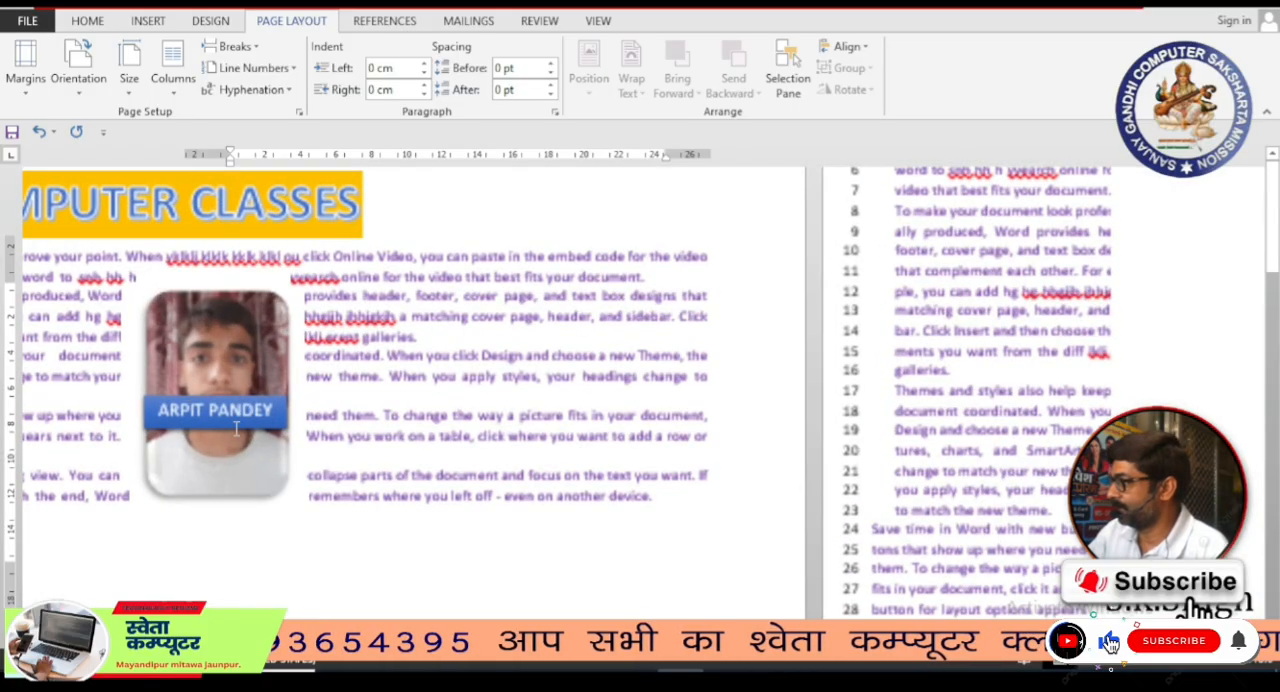
click(79, 95)
click(112, 122)
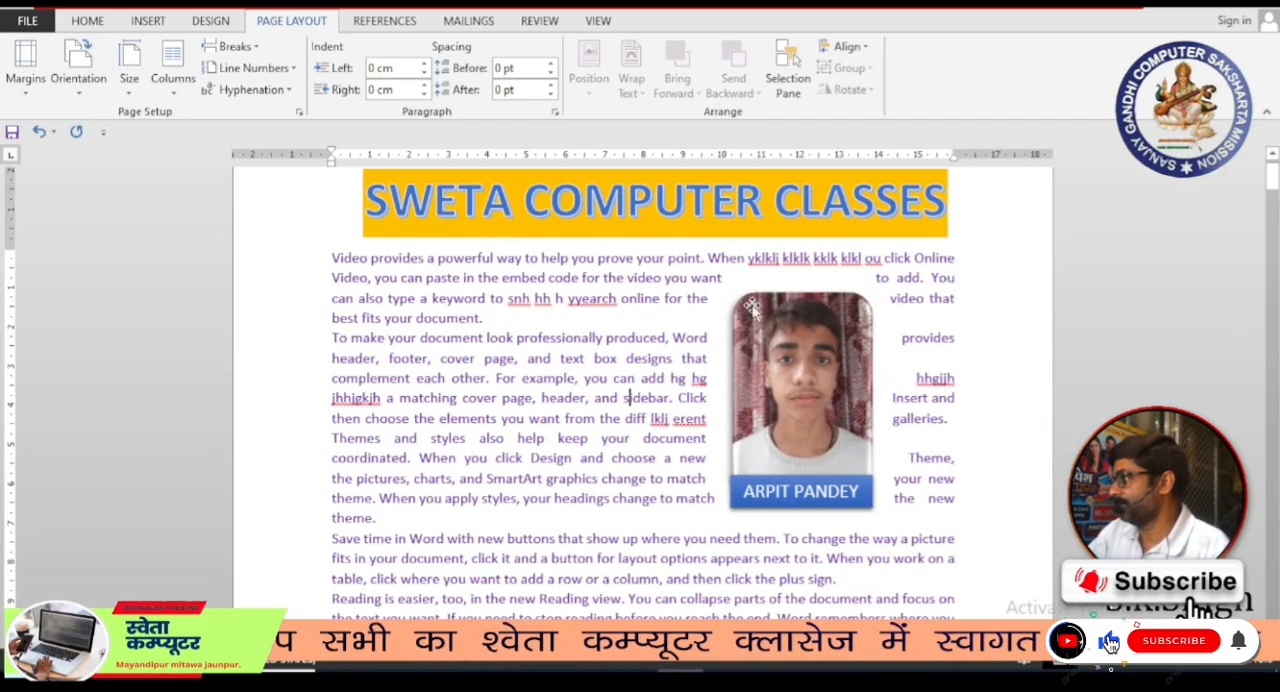